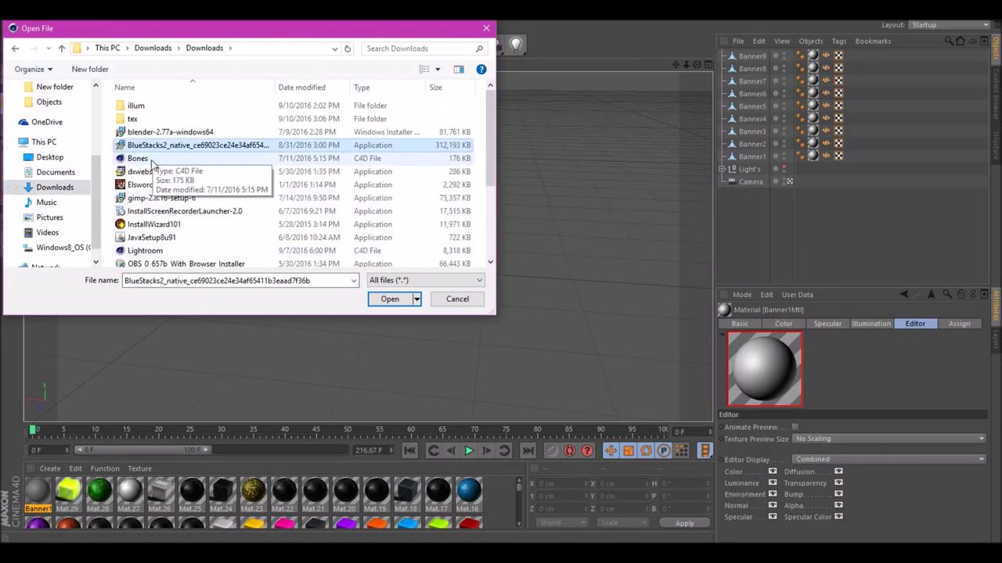
- Load the Bones rig into the scene and pose the character's left arm raised, moved in toward the shoulder
{"action": "left_click", "coordinate": [386, 297]}
{"action": "left_click_drag", "start_coordinate": [397, 76], "coordinate": [398, 247]}
{"action": "key", "text": "e"}
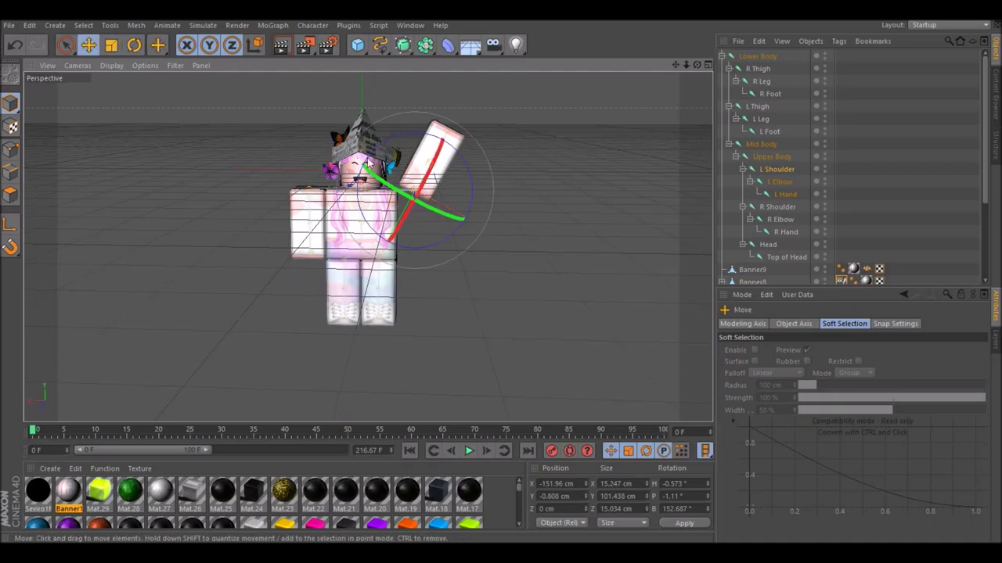
{"action": "left_click_drag", "start_coordinate": [448, 216], "coordinate": [425, 216]}
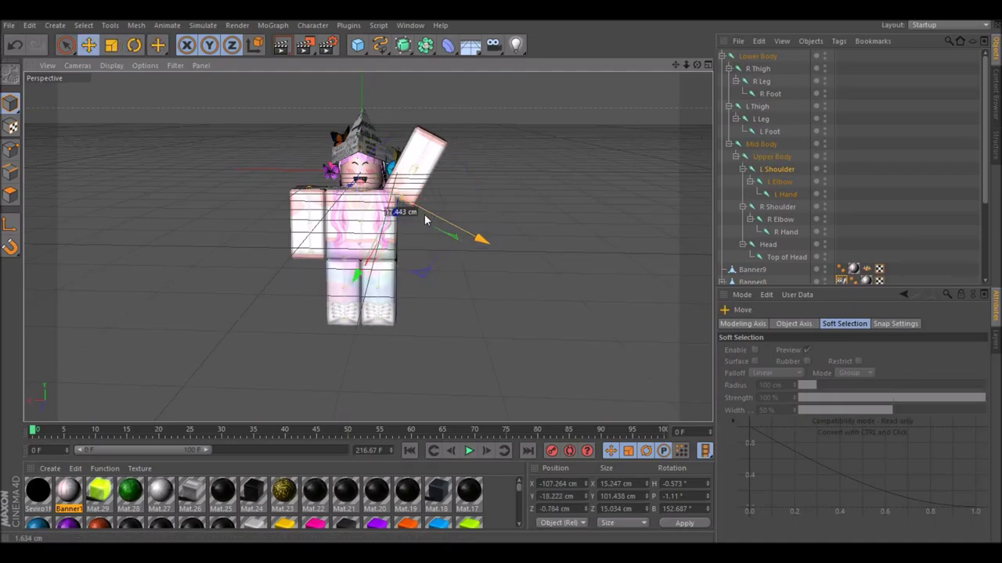
- Rotate the L Elbow joint to bend the raised left forearm slightly
{"action": "left_click", "coordinate": [786, 184]}
{"action": "key", "text": "r"}
{"action": "left_click_drag", "start_coordinate": [419, 170], "coordinate": [423, 165]}
{"action": "left_click_drag", "start_coordinate": [396, 118], "coordinate": [384, 123]}
{"action": "left_click", "coordinate": [297, 166]}
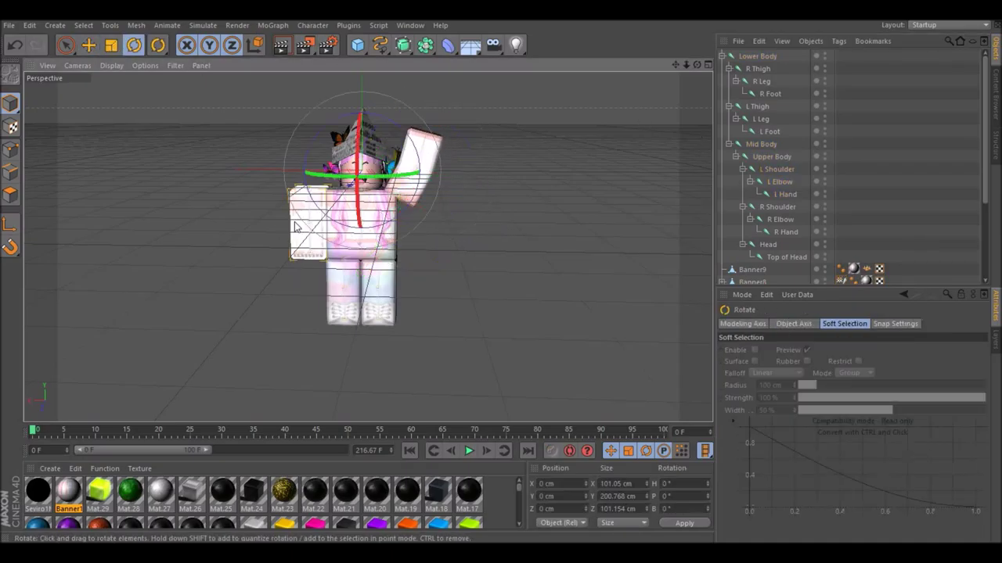
- Bind the right arm mesh to the R Shoulder, R Elbow and R Hand joints
{"action": "left_click", "coordinate": [298, 225]}
{"action": "left_click", "coordinate": [778, 208], "text": "ctrl"}
{"action": "left_click", "coordinate": [780, 220], "text": "ctrl"}
{"action": "left_click", "coordinate": [786, 233], "text": "ctrl"}
{"action": "left_click", "coordinate": [313, 26]}
{"action": "left_click", "coordinate": [399, 70]}
- Rotate the R Shoulder joint slightly so the right arm swings away from the torso
{"action": "left_click", "coordinate": [782, 209]}
{"action": "left_click_drag", "start_coordinate": [356, 222], "coordinate": [353, 226]}
{"action": "left_click", "coordinate": [776, 221]}
- Bind the left leg mesh to the L Thigh, L Leg and L Foot joints
{"action": "left_click", "coordinate": [379, 291]}
{"action": "left_click", "coordinate": [758, 107], "text": "ctrl"}
{"action": "left_click", "coordinate": [761, 119], "text": "ctrl"}
{"action": "left_click", "coordinate": [770, 132], "text": "ctrl"}
- Bind the head mesh to the Head and Top of Head joints
{"action": "left_click", "coordinate": [353, 166]}
{"action": "left_click", "coordinate": [768, 244], "text": "ctrl"}
{"action": "left_click", "coordinate": [785, 257], "text": "ctrl"}
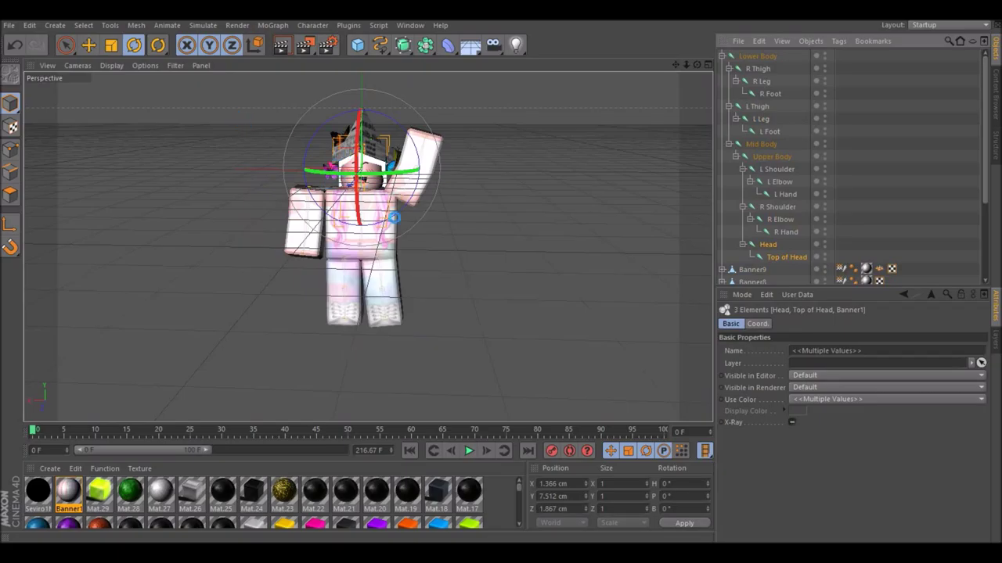
- Bind the paper hat mesh to the Head and Top of Head joints
{"action": "left_click", "coordinate": [363, 139]}
{"action": "left_click", "coordinate": [768, 245], "text": "ctrl"}
{"action": "left_click", "coordinate": [786, 258], "text": "ctrl"}
{"action": "left_click", "coordinate": [313, 26]}
{"action": "mouse_move", "coordinate": [329, 56]}
{"action": "left_click", "coordinate": [435, 75]}
- Bind the butterfly accessory mesh Banner2 to the Head and Top of Head joints
{"action": "left_click", "coordinate": [395, 178]}
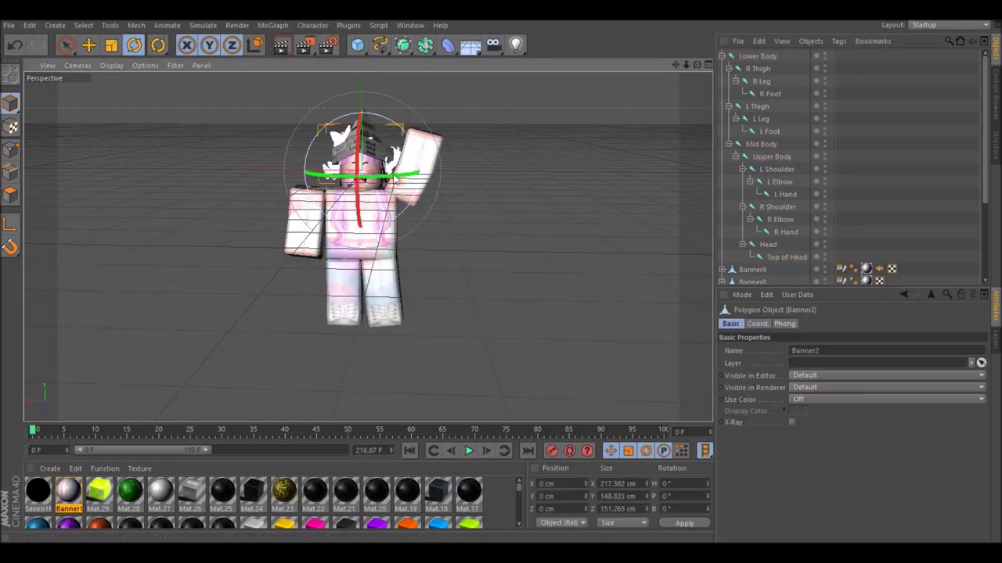
{"action": "left_click", "coordinate": [767, 245], "text": "ctrl"}
{"action": "left_click", "coordinate": [786, 258], "text": "ctrl"}
{"action": "left_click", "coordinate": [313, 26]}
{"action": "left_click", "coordinate": [407, 75]}
{"action": "left_click", "coordinate": [445, 118]}
- Rotate the Head joint to tilt the character's head slightly
{"action": "left_click", "coordinate": [768, 245]}
{"action": "left_click_drag", "start_coordinate": [374, 194], "coordinate": [366, 204]}
{"action": "left_click", "coordinate": [532, 141]}
- Frame the waving character in the perspective view for rendering, from a slightly angled viewpoint
{"action": "left_click_drag", "start_coordinate": [696, 65], "coordinate": [686, 63]}
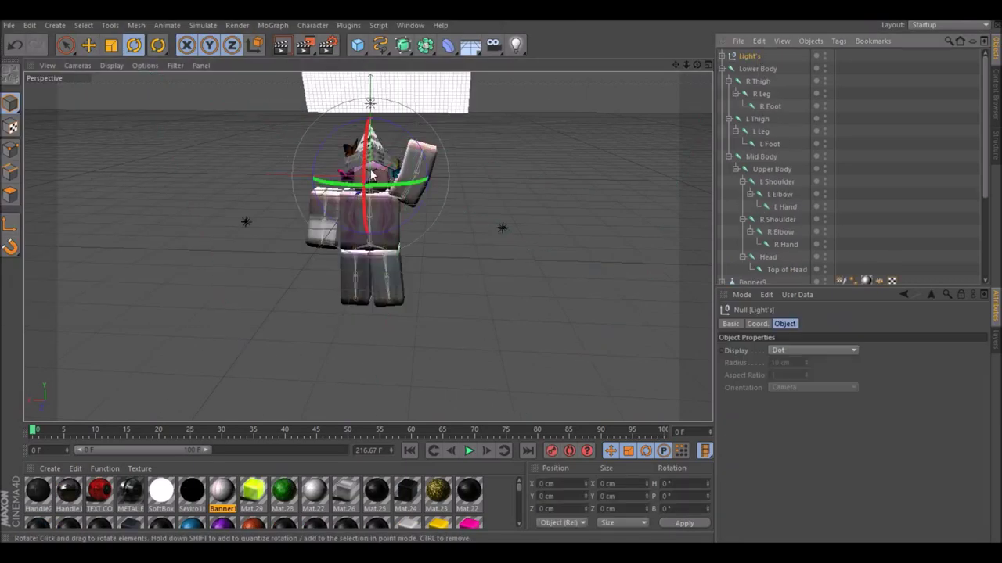
{"action": "left_click_drag", "start_coordinate": [370, 174], "coordinate": [410, 182]}
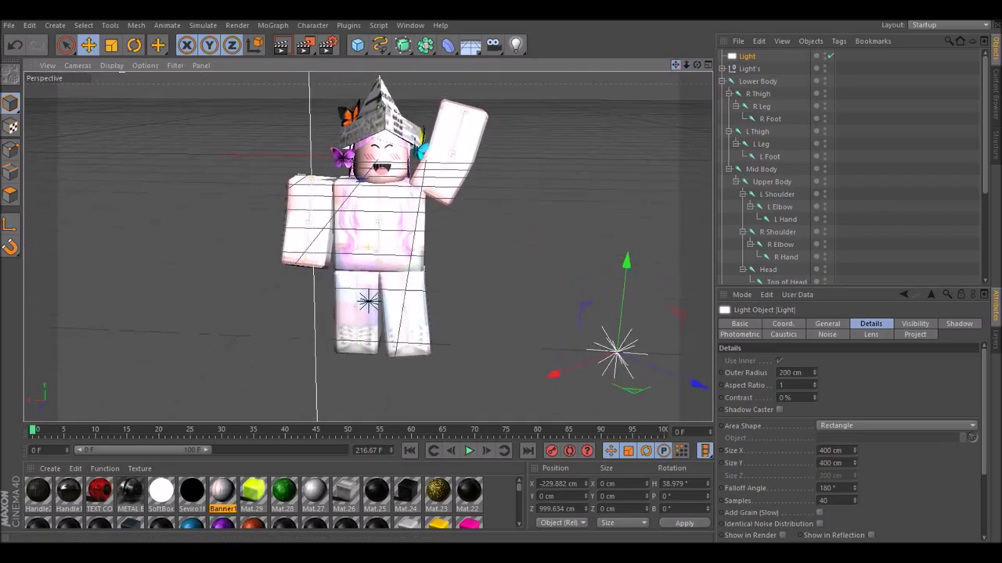
{"action": "left_click_drag", "start_coordinate": [676, 65], "coordinate": [704, 65]}
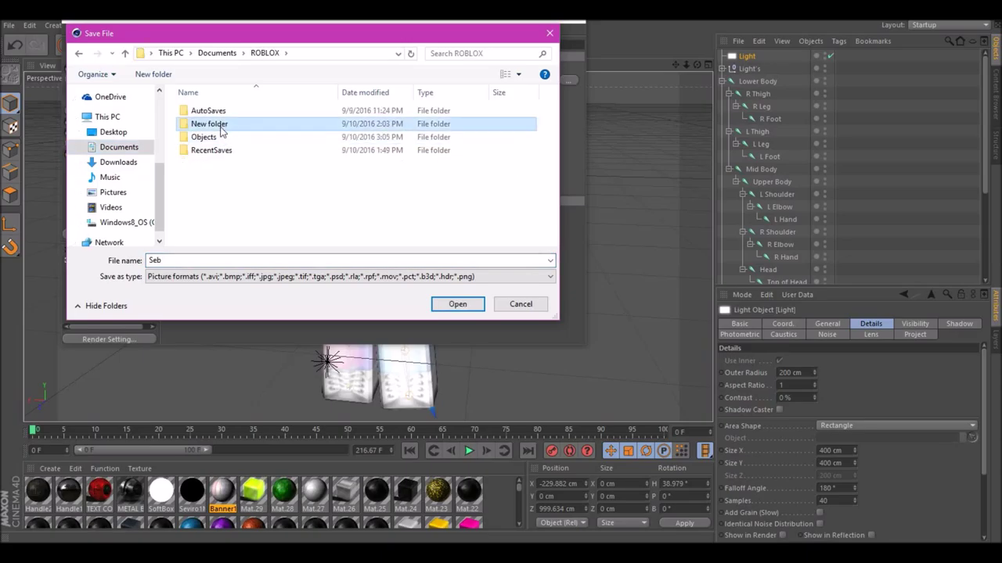
- Set the render output to Banner in ROBLOX\New folder and render the scene, overwriting the existing Banner.png
{"action": "double_click", "coordinate": [221, 127]}
{"action": "left_click", "coordinate": [212, 259]}
{"action": "type", "text": "Banner"}
{"action": "left_click", "coordinate": [448, 305]}
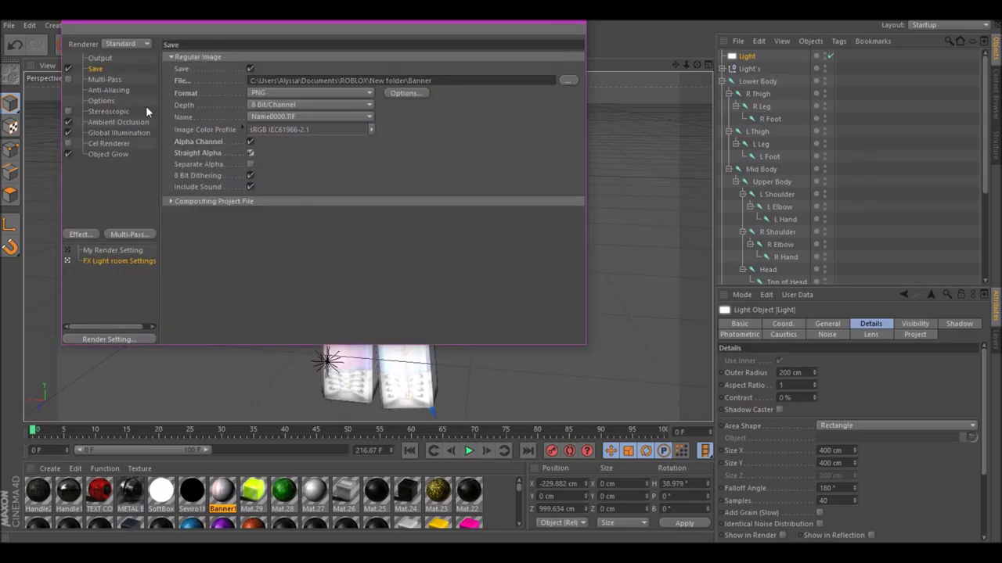
{"action": "left_click", "coordinate": [574, 28]}
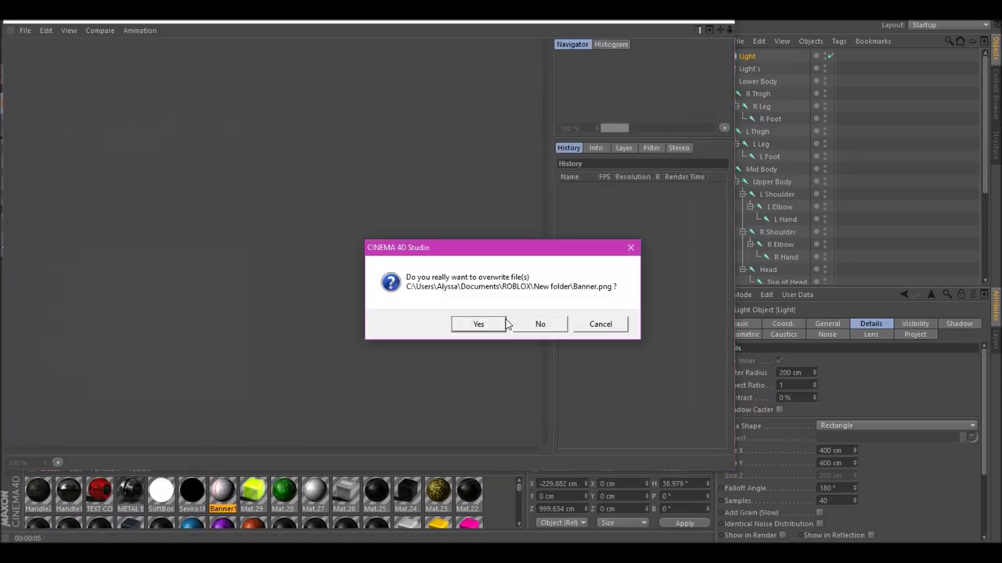
{"action": "left_click", "coordinate": [479, 324]}
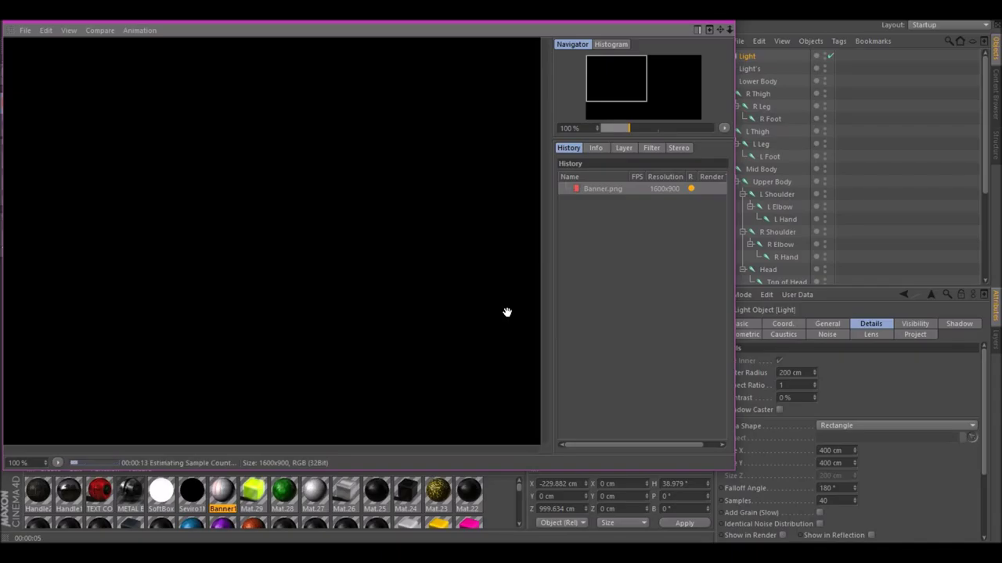
{"action": "scroll", "coordinate": [373, 234], "scroll_direction": "down", "scroll_amount": 3}
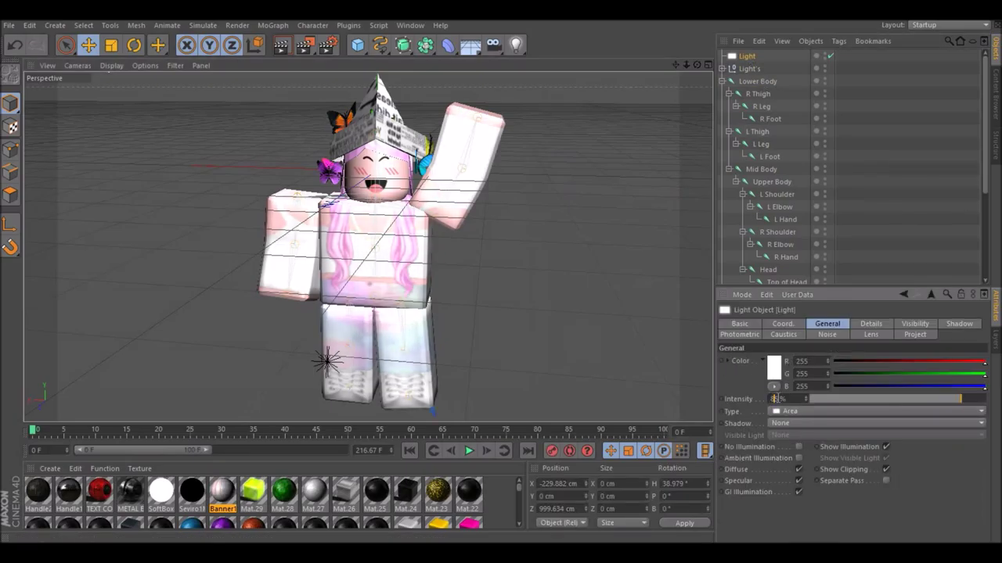
- Set the area light's intensity to 80% and render the scene again
{"action": "key", "text": "Return"}
{"action": "left_click", "coordinate": [305, 46]}
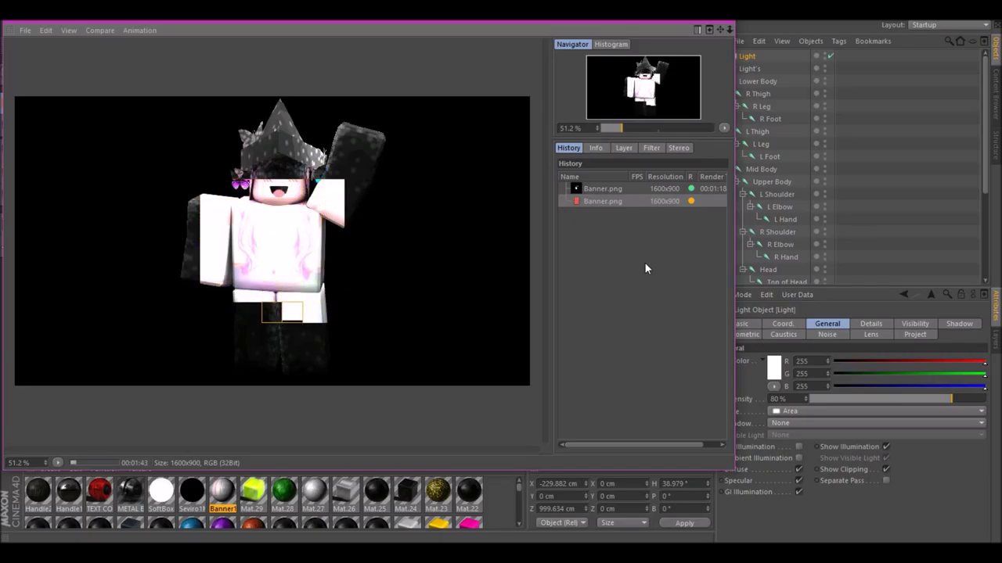
{"action": "key", "text": "Escape"}
{"action": "left_click", "coordinate": [517, 322]}
- Adjust the light's intensity and render the character to Banner.png once more
{"action": "left_click", "coordinate": [777, 399]}
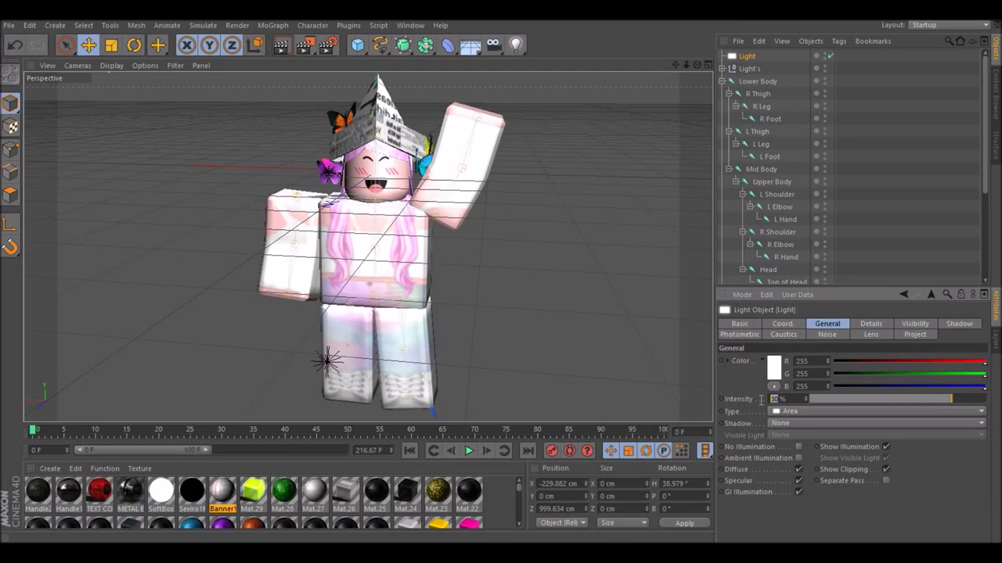
{"action": "left_click", "coordinate": [496, 327]}
{"action": "key", "text": "shift+r"}
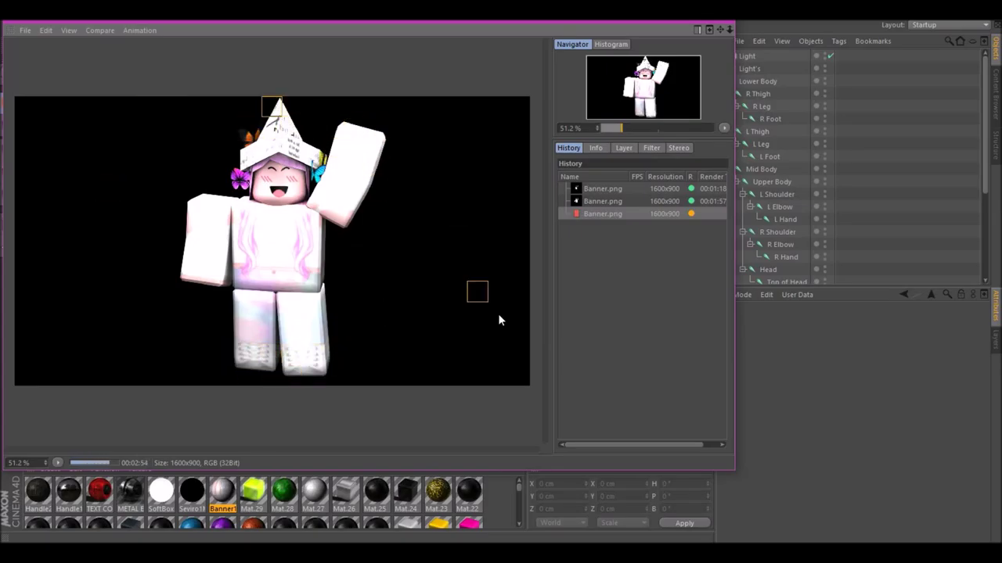
{"action": "right_click", "coordinate": [600, 212]}
{"action": "left_click", "coordinate": [571, 234]}
{"action": "right_click", "coordinate": [619, 213]}
{"action": "left_click", "coordinate": [633, 331]}
{"action": "left_click", "coordinate": [397, 304]}
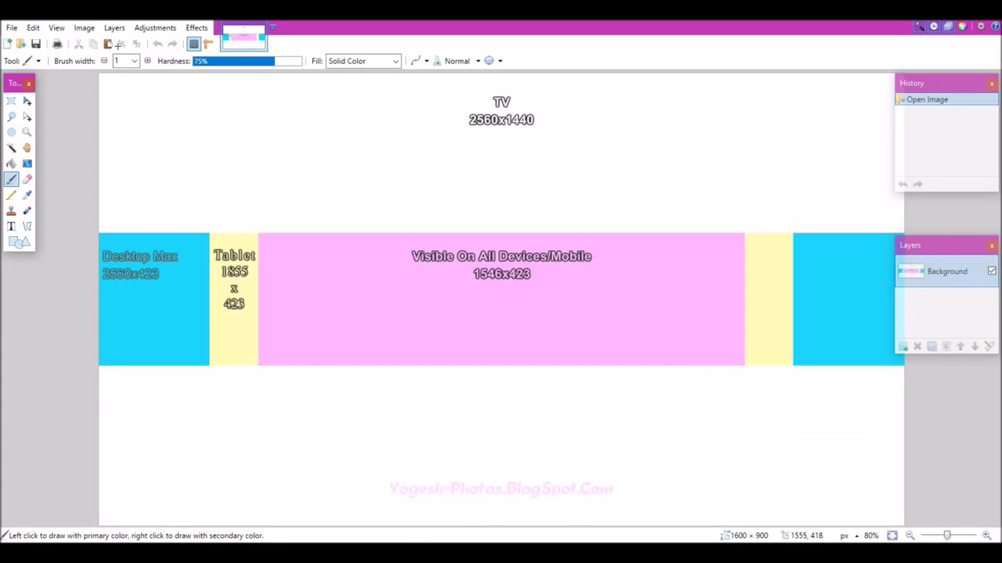
- In paint.net, import the kawaii blossom image as a layer and enlarge it to about 1604 × 605 px across the template
{"action": "left_click", "coordinate": [12, 27]}
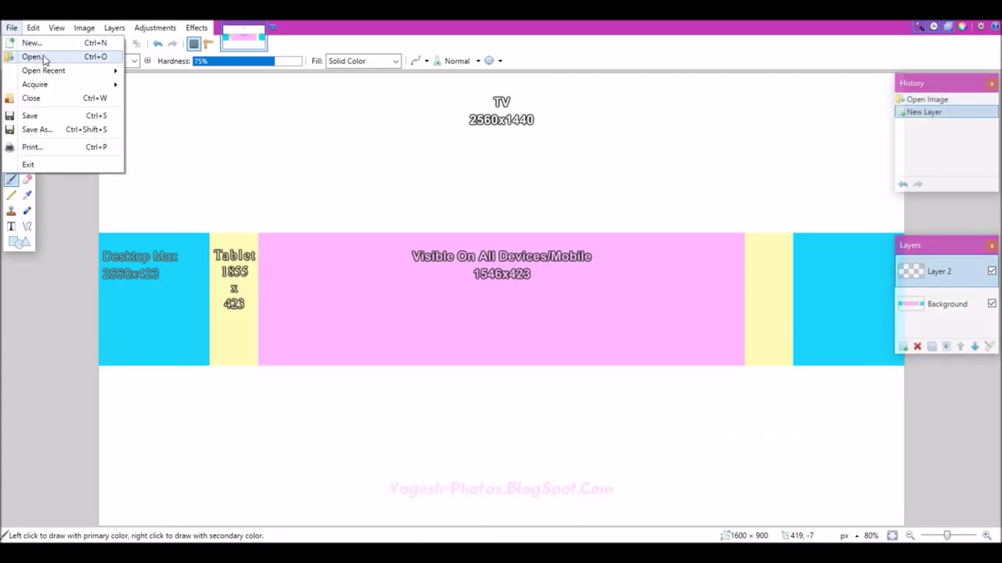
{"action": "left_click", "coordinate": [12, 27]}
{"action": "left_click", "coordinate": [114, 28]}
{"action": "left_click", "coordinate": [158, 98]}
{"action": "left_click", "coordinate": [294, 159]}
{"action": "left_click", "coordinate": [388, 284]}
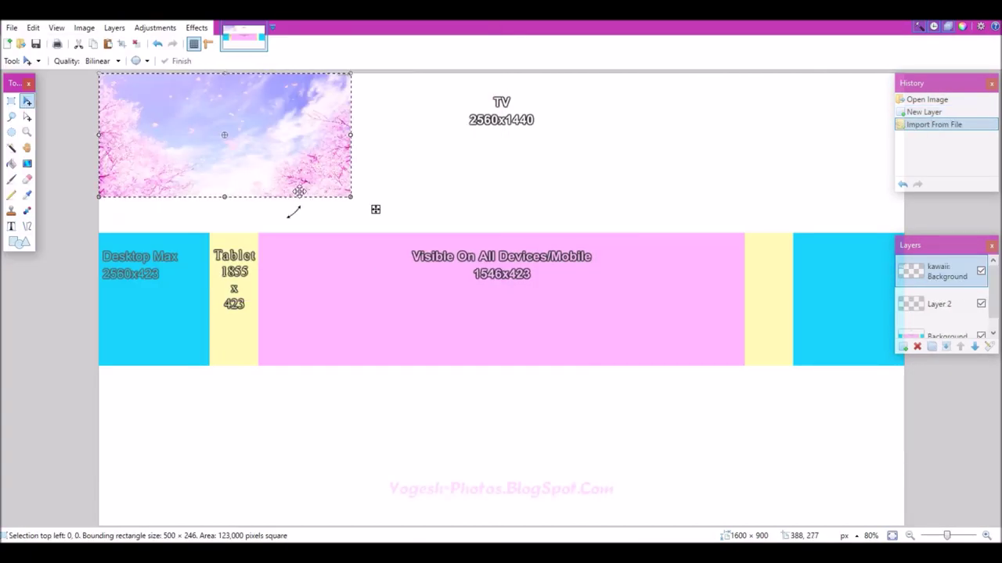
{"action": "left_click_drag", "start_coordinate": [350, 196], "coordinate": [904, 369]}
{"action": "left_click_drag", "start_coordinate": [586, 201], "coordinate": [586, 250]}
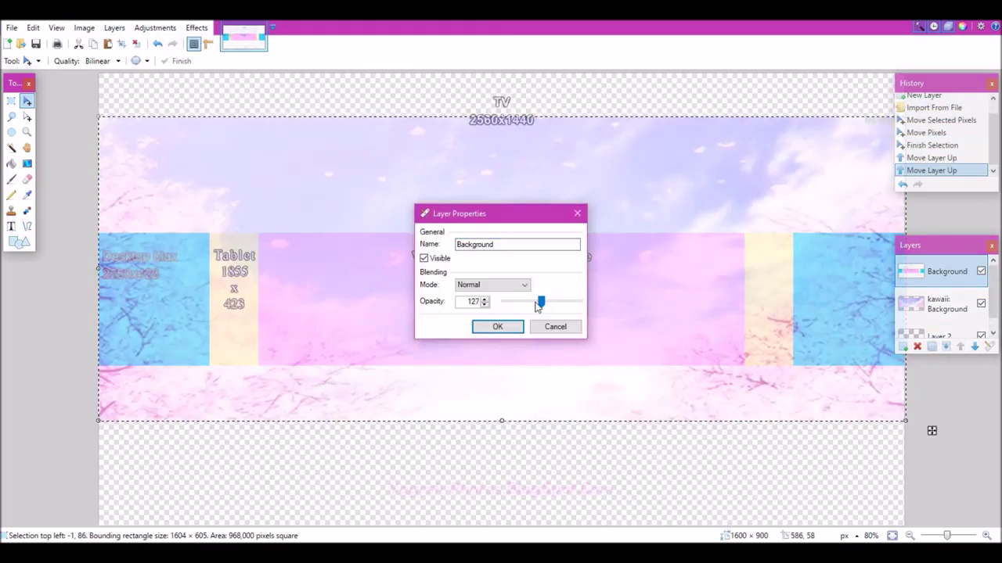
- Lower the template layer's opacity to below 127 and clear the selection
{"action": "left_click_drag", "start_coordinate": [536, 302], "coordinate": [526, 303]}
{"action": "left_click", "coordinate": [498, 327]}
{"action": "left_click", "coordinate": [137, 44]}
- Enlarge the whole kawaii background layer to about 1600 × 1017 px and shift it toward the canvas's left side
{"action": "left_click", "coordinate": [946, 304]}
{"action": "key", "text": "ctrl+a"}
{"action": "left_click_drag", "start_coordinate": [591, 204], "coordinate": [591, 186]}
{"action": "left_click_drag", "start_coordinate": [501, 508], "coordinate": [502, 562]}
{"action": "left_click_drag", "start_coordinate": [358, 411], "coordinate": [264, 399]}
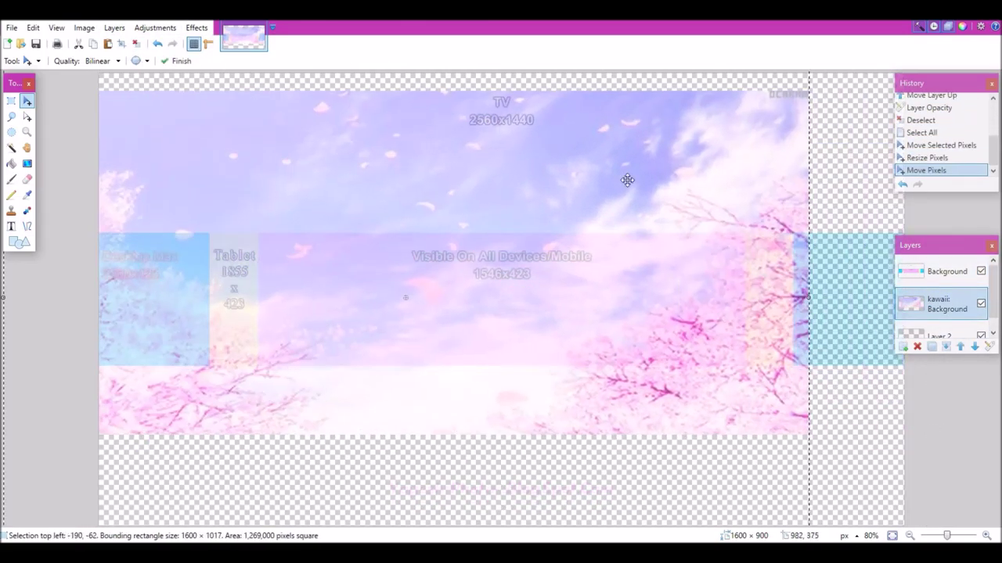
- Copy a strip from the kawaii background's right edge and paste it mirrored over the empty area beside it
{"action": "left_click", "coordinate": [11, 101]}
{"action": "left_click_drag", "start_coordinate": [810, 91], "coordinate": [708, 435]}
{"action": "key", "text": "ctrl+c"}
{"action": "key", "text": "ctrl+v"}
{"action": "left_click_drag", "start_coordinate": [707, 262], "coordinate": [909, 262]}
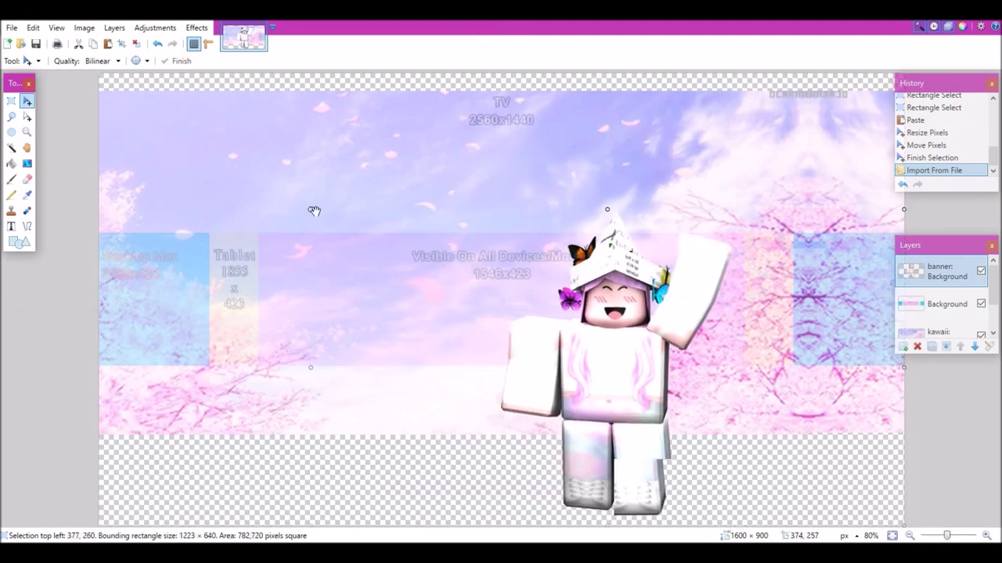
- Shrink the imported character render and place it on the left side of the banner
{"action": "left_click_drag", "start_coordinate": [315, 211], "coordinate": [392, 244]}
{"action": "left_click_drag", "start_coordinate": [650, 377], "coordinate": [320, 340]}
{"action": "double_click", "coordinate": [947, 272]}
{"action": "left_click", "coordinate": [556, 327]}
- Slightly adjust the character layer's brightness/contrast and clear the selection
{"action": "left_click", "coordinate": [155, 28]}
{"action": "left_click", "coordinate": [193, 78]}
{"action": "mouse_move", "coordinate": [470, 259]}
{"action": "left_mouse_down"}
{"action": "mouse_move", "coordinate": [462, 263]}
{"action": "mouse_move", "coordinate": [477, 263]}
{"action": "left_mouse_up"}
{"action": "left_click", "coordinate": [505, 315]}
{"action": "left_click", "coordinate": [138, 46]}
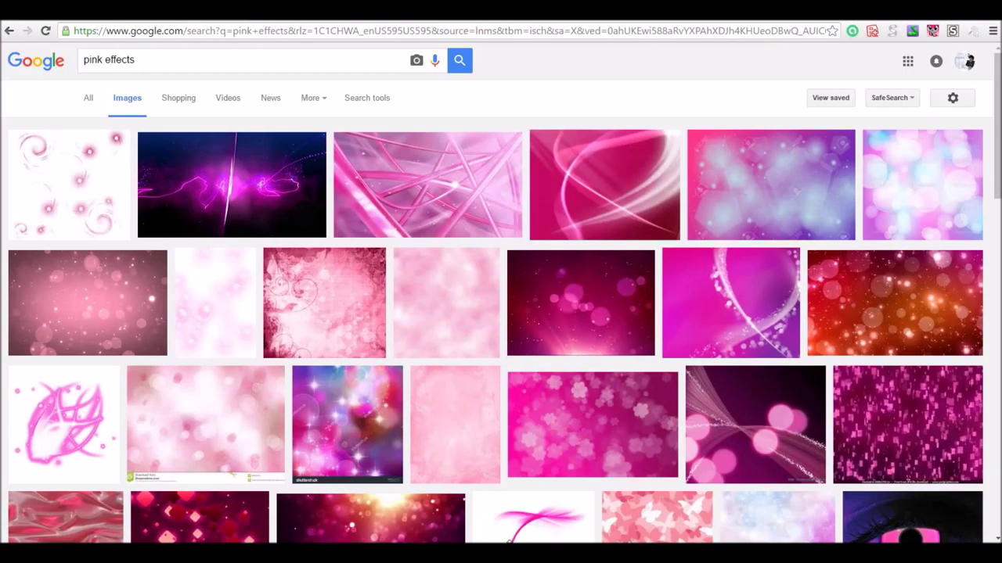
- Find a dark pink bokeh image among the browser's pink effects image results and save it as pinkeh
{"action": "scroll", "coordinate": [501, 282], "scroll_direction": "down", "scroll_amount": 3}
{"action": "left_click", "coordinate": [599, 306]}
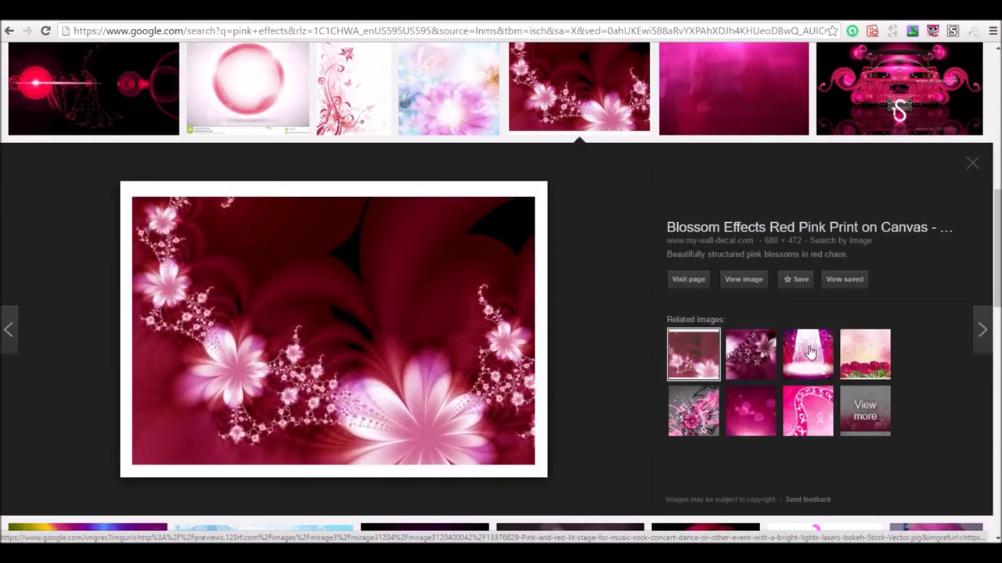
{"action": "left_click", "coordinate": [810, 352]}
{"action": "left_click", "coordinate": [751, 412]}
{"action": "right_click", "coordinate": [452, 384]}
{"action": "left_click", "coordinate": [525, 345]}
{"action": "type", "text": "pinkeh"}
{"action": "key", "text": "Return"}
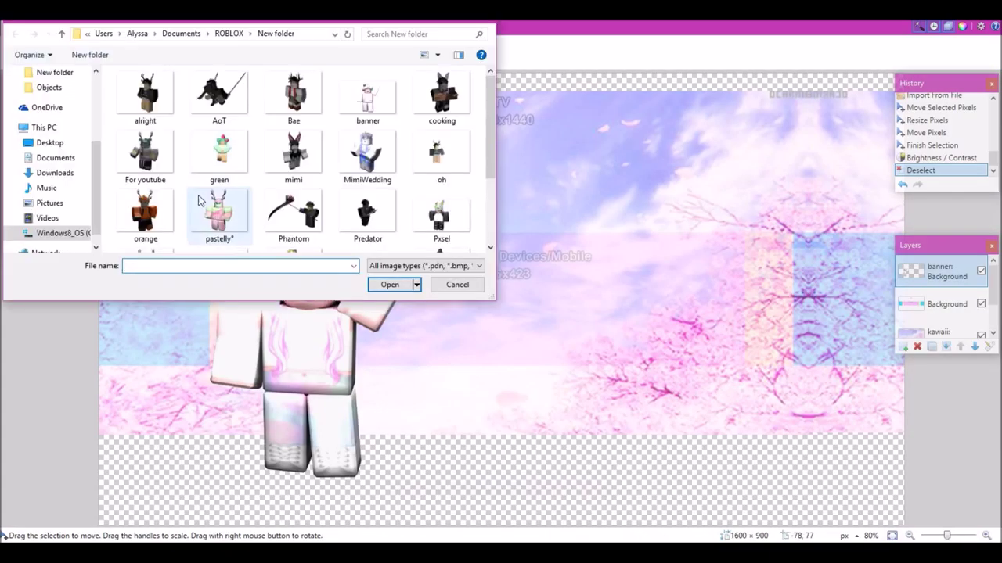
- Import pinkeh as a layer in paint.net and stretch it to about 1660 × 558 px over the banner
{"action": "left_click", "coordinate": [224, 242]}
{"action": "left_click", "coordinate": [389, 284]}
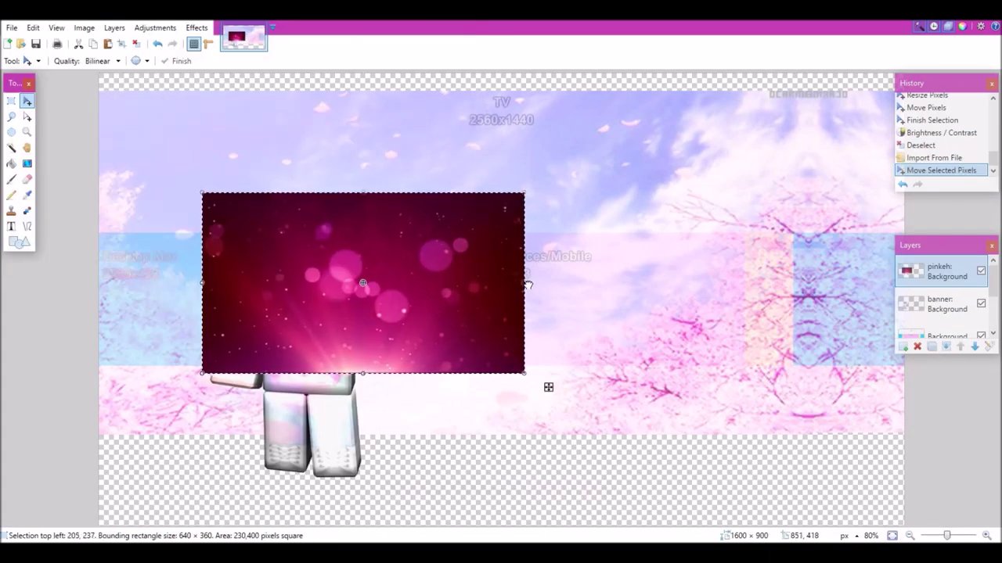
{"action": "left_click_drag", "start_coordinate": [527, 284], "coordinate": [922, 284]}
{"action": "left_click_drag", "start_coordinate": [202, 283], "coordinate": [86, 283]}
{"action": "left_click_drag", "start_coordinate": [503, 373], "coordinate": [503, 427]}
{"action": "left_click_drag", "start_coordinate": [506, 192], "coordinate": [497, 146]}
- Try several blending modes on the pinkeh layer and set it to Screen
{"action": "key", "text": "F4"}
{"action": "left_click", "coordinate": [492, 285]}
{"action": "left_click", "coordinate": [488, 317]}
{"action": "left_click_drag", "start_coordinate": [507, 219], "coordinate": [620, 106]}
{"action": "mouse_move", "coordinate": [690, 188]}
{"action": "left_mouse_down"}
{"action": "mouse_move", "coordinate": [670, 191]}
{"action": "mouse_move", "coordinate": [699, 187]}
{"action": "left_mouse_up"}
{"action": "left_click", "coordinate": [606, 170]}
{"action": "left_click", "coordinate": [597, 254]}
{"action": "left_click", "coordinate": [607, 170]}
{"action": "left_click", "coordinate": [599, 287]}
{"action": "left_click", "coordinate": [607, 170]}
{"action": "left_click", "coordinate": [598, 305]}
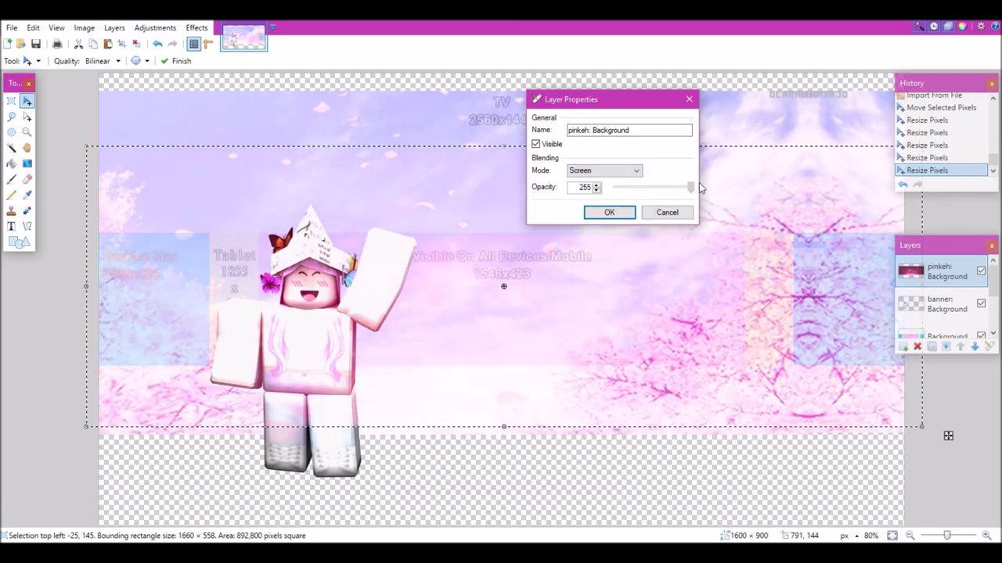
{"action": "left_click", "coordinate": [608, 212]}
- Add another overlay image enlarged across the banner and blend it in with a different mode and slightly reduced opacity
{"action": "left_click", "coordinate": [388, 284]}
{"action": "left_click_drag", "start_coordinate": [407, 244], "coordinate": [911, 508]}
{"action": "key", "text": "F4"}
{"action": "left_click", "coordinate": [492, 285]}
{"action": "left_click", "coordinate": [481, 362]}
{"action": "left_click_drag", "start_coordinate": [516, 213], "coordinate": [712, 150]}
{"action": "left_click_drag", "start_coordinate": [773, 238], "coordinate": [760, 241]}
{"action": "left_click", "coordinate": [693, 262]}
- Import a further image as a layer, reposition it over the banner and lower it two levels in the layer order
{"action": "left_click", "coordinate": [115, 28]}
{"action": "left_click", "coordinate": [236, 94]}
{"action": "double_click", "coordinate": [371, 166]}
{"action": "mouse_move", "coordinate": [264, 97]}
{"action": "left_mouse_down"}
{"action": "mouse_move", "coordinate": [577, 264]}
{"action": "mouse_move", "coordinate": [753, 293]}
{"action": "left_mouse_up"}
{"action": "double_click", "coordinate": [974, 347]}
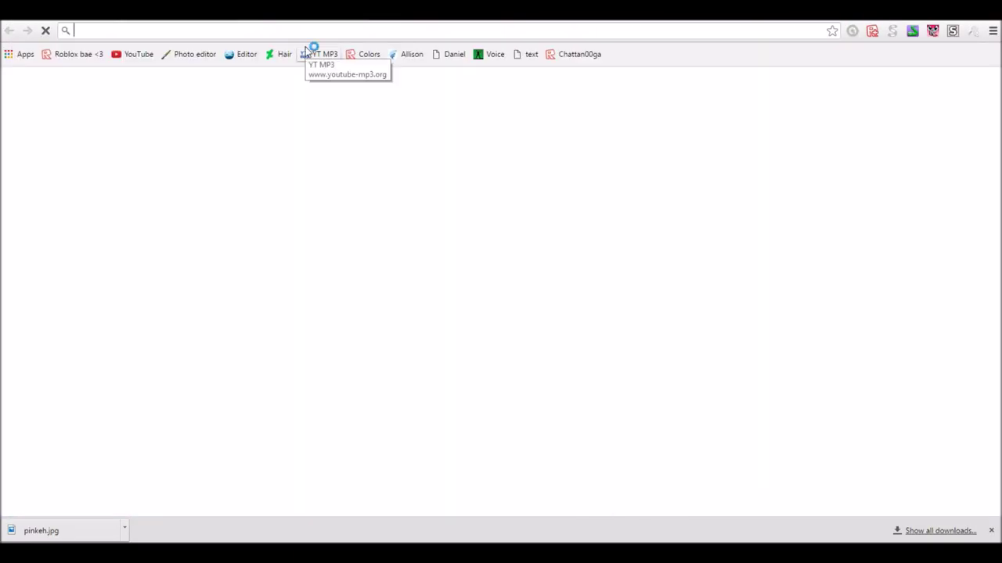
- Switch to the browser, search Google for "deviant art logo png" and show the image results
{"action": "type", "text": "deviant art logo png"}
{"action": "key", "text": "Return"}
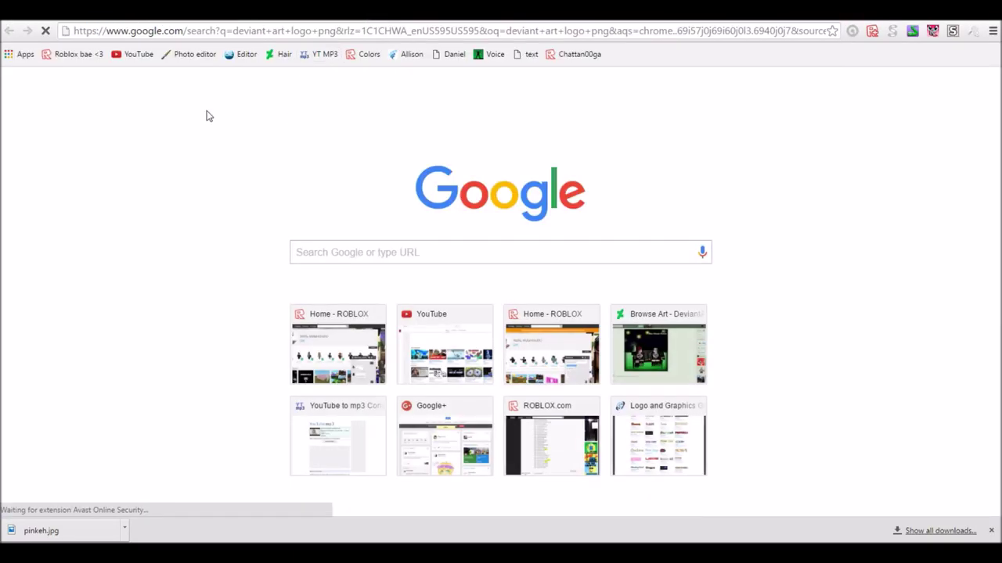
{"action": "left_click", "coordinate": [219, 270]}
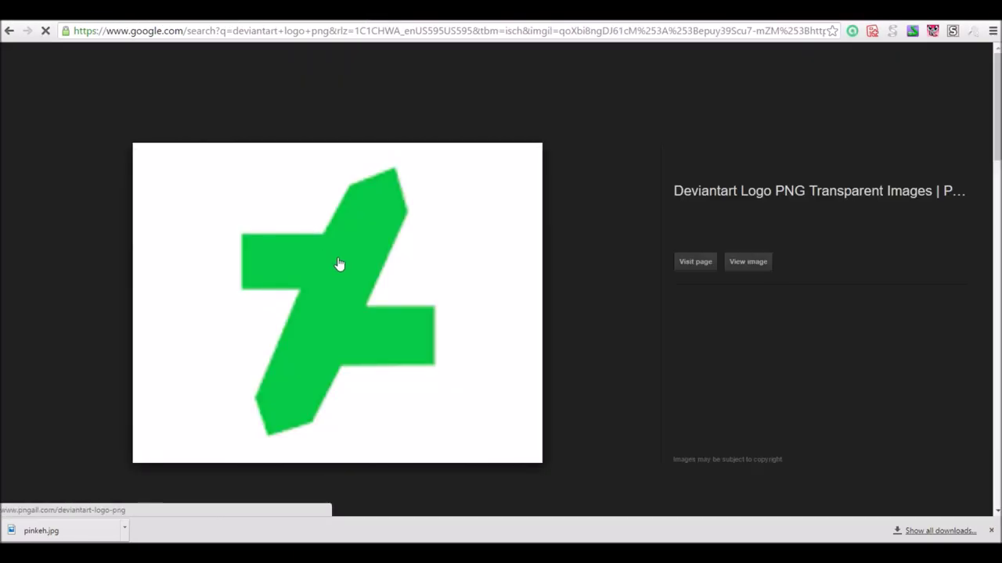
{"action": "left_click", "coordinate": [8, 31]}
{"action": "left_click", "coordinate": [127, 101]}
{"action": "left_click", "coordinate": [991, 531]}
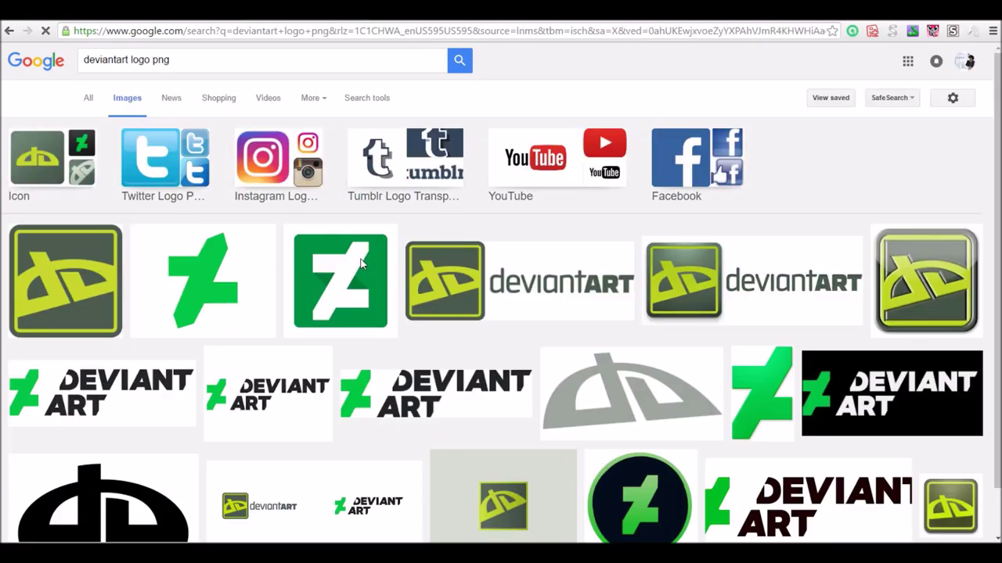
- Save the plain green DeviantArt logo as the PNG Deviantart-Logo-Transparent in Downloads and return to the image results
{"action": "left_click", "coordinate": [231, 277]}
{"action": "right_click", "coordinate": [454, 321]}
{"action": "left_click", "coordinate": [500, 408]}
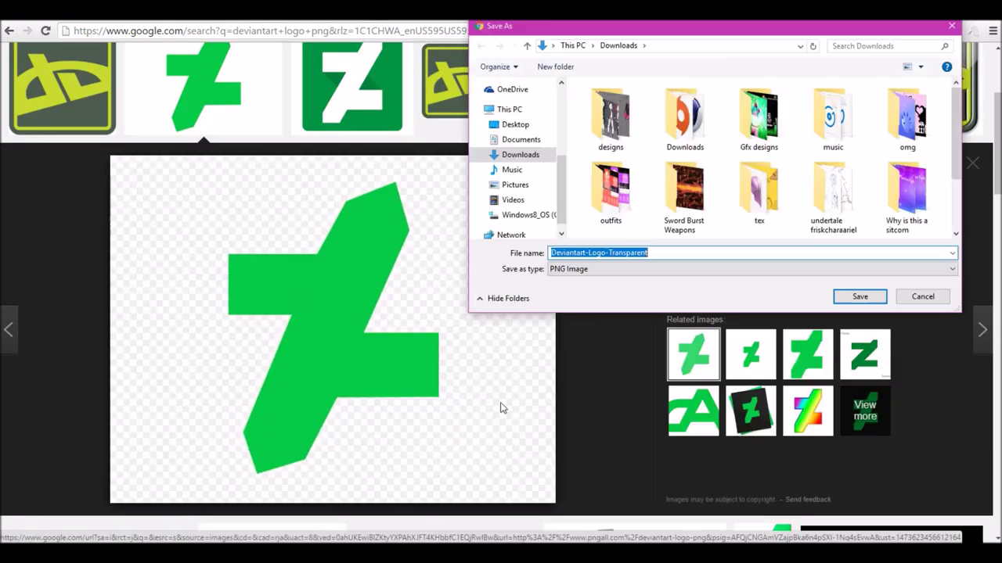
{"action": "left_click", "coordinate": [861, 296]}
{"action": "scroll", "coordinate": [861, 313], "scroll_direction": "up", "scroll_amount": 3}
{"action": "left_click", "coordinate": [992, 531]}
{"action": "left_click", "coordinate": [9, 31]}
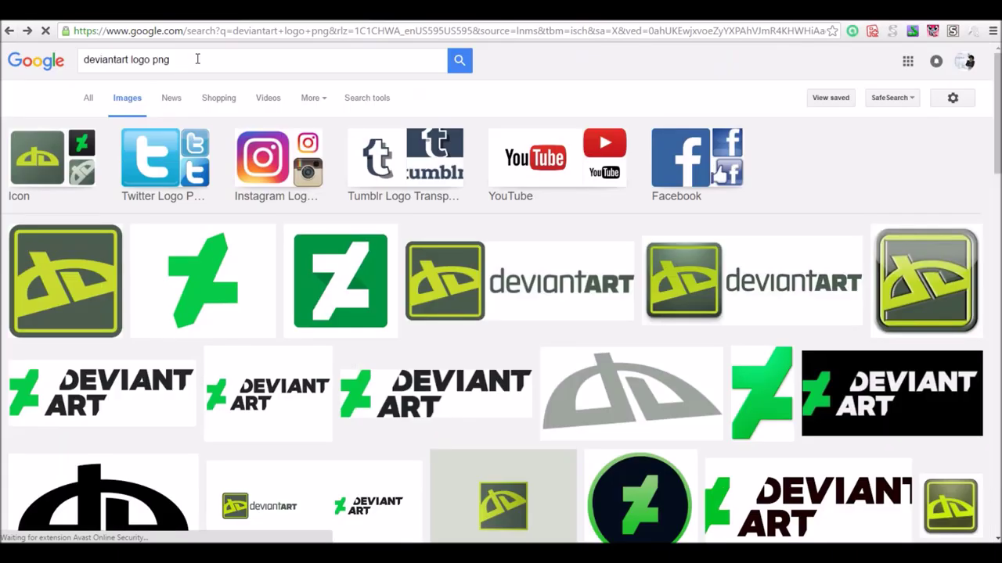
- Search Google Images for "roblox logo black and white png" and save the red-outlined R logo
{"action": "left_click_drag", "start_coordinate": [185, 61], "coordinate": [81, 62]}
{"action": "type", "text": "roblox logo black and white png"}
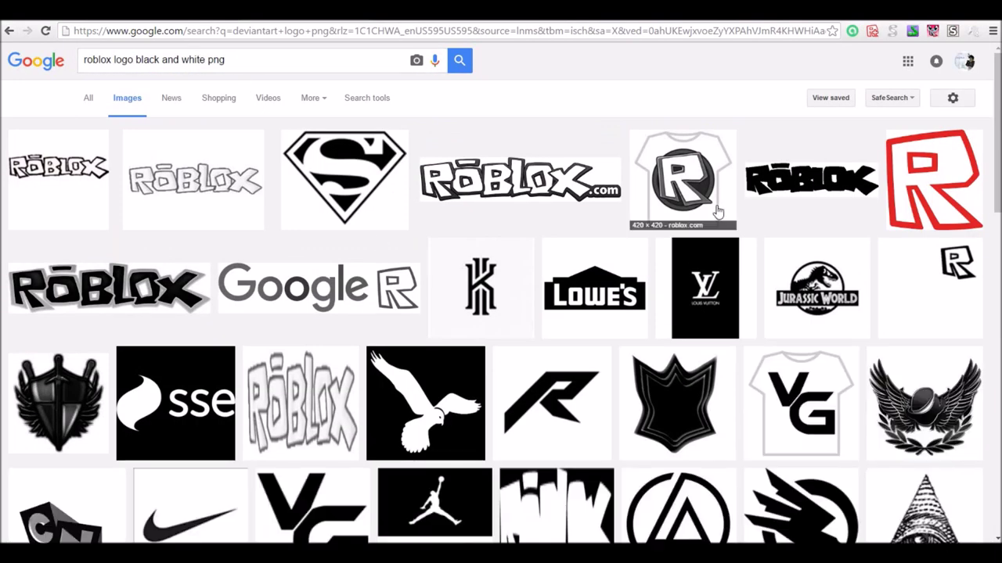
{"action": "left_click", "coordinate": [912, 205]}
{"action": "right_click", "coordinate": [426, 277]}
{"action": "left_click", "coordinate": [477, 397]}
{"action": "key", "text": "Return"}
{"action": "left_click", "coordinate": [992, 531]}
- Search Google Images for "google plus logo" and open a black g+ logo with its related images
{"action": "scroll", "coordinate": [470, 313], "scroll_direction": "up", "scroll_amount": 1}
{"action": "left_click_drag", "start_coordinate": [232, 61], "coordinate": [63, 61]}
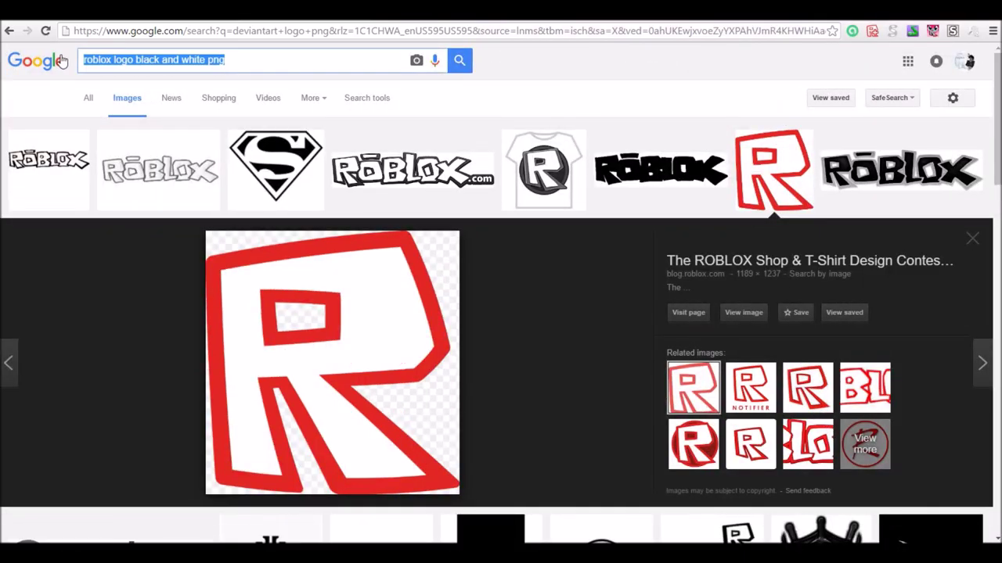
{"action": "type", "text": "google plus logo"}
{"action": "key", "text": "Return"}
{"action": "left_click", "coordinate": [170, 362]}
{"action": "right_click", "coordinate": [308, 296]}
{"action": "left_click", "coordinate": [767, 349]}
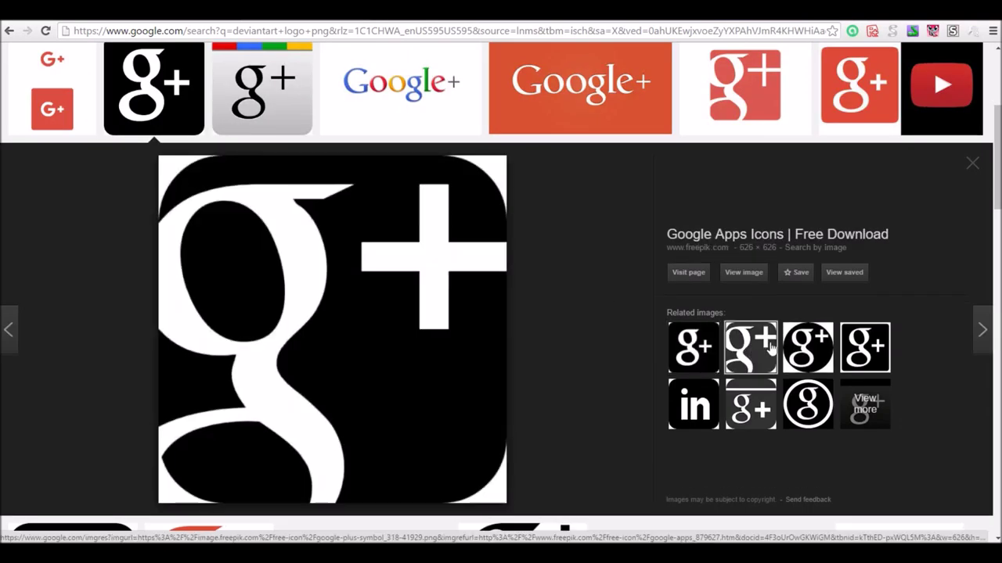
- Save the round black g+ logo from the related images as the PNG "google plus" in Downloads
{"action": "left_click", "coordinate": [808, 349]}
{"action": "right_click", "coordinate": [342, 337]}
{"action": "left_click", "coordinate": [425, 453]}
{"action": "type", "text": "google plus"}
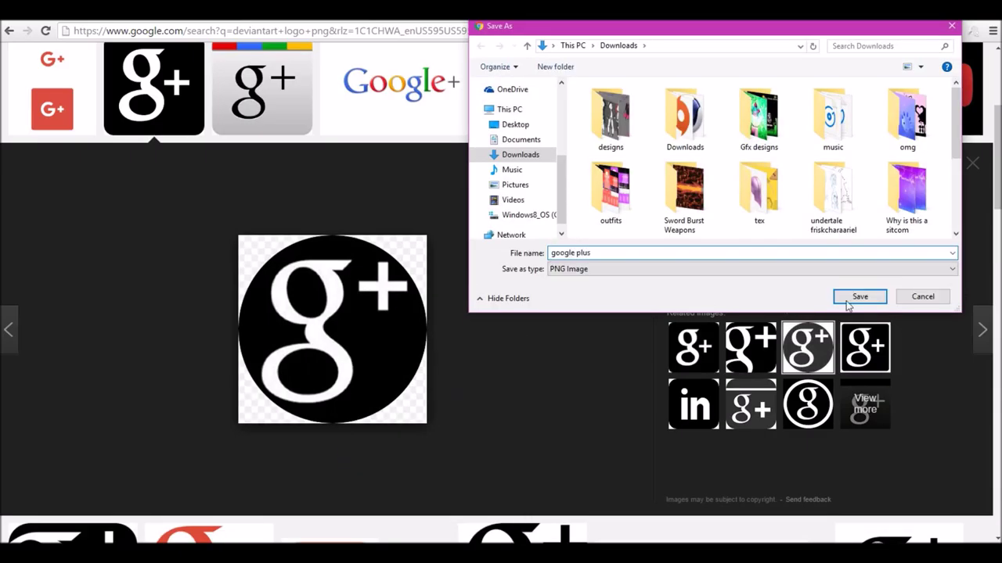
{"action": "left_click", "coordinate": [848, 303]}
- Search Google Images for "twitter logo png" and save a logo with a white bird on a rounded square
{"action": "scroll", "coordinate": [547, 235], "scroll_direction": "up", "scroll_amount": 4}
{"action": "left_click_drag", "start_coordinate": [188, 61], "coordinate": [50, 61]}
{"action": "type", "text": "twitter logo png"}
{"action": "key", "text": "Return"}
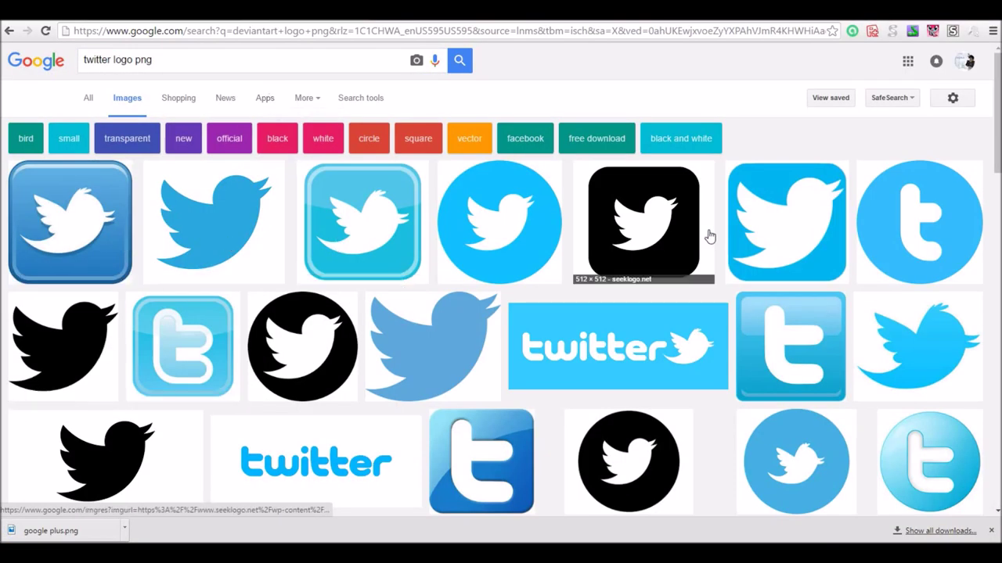
{"action": "left_click", "coordinate": [709, 236]}
{"action": "left_click", "coordinate": [693, 339]}
{"action": "right_click", "coordinate": [380, 297]}
{"action": "left_click", "coordinate": [459, 411]}
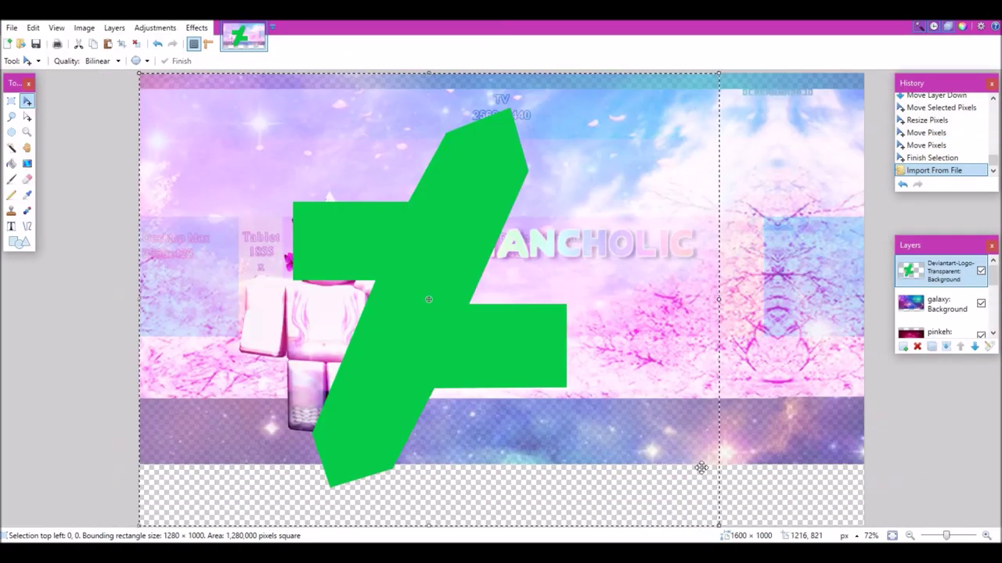
- In paint.net, shrink the imported DeviantArt logo to about 93 × 73 px beside the character and darken it to black
{"action": "left_click_drag", "start_coordinate": [697, 465], "coordinate": [442, 324]}
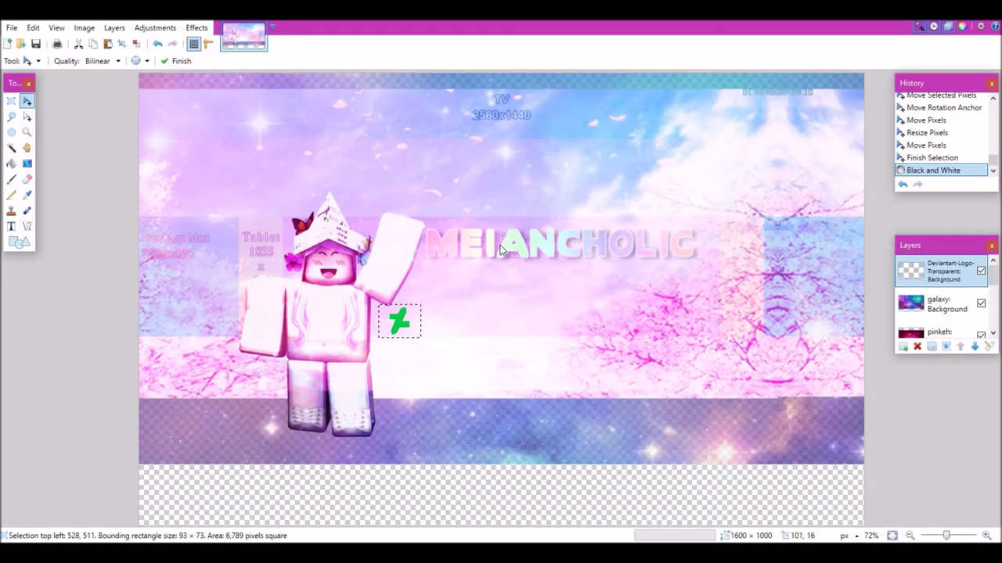
{"action": "left_click", "coordinate": [155, 28]}
{"action": "left_click", "coordinate": [182, 69]}
{"action": "left_click", "coordinate": [518, 313]}
{"action": "key", "text": "ctrl+d"}
- Place the text "UndertaieTrash666" beside the DeviantArt logo and enlarge it
{"action": "left_click", "coordinate": [415, 321]}
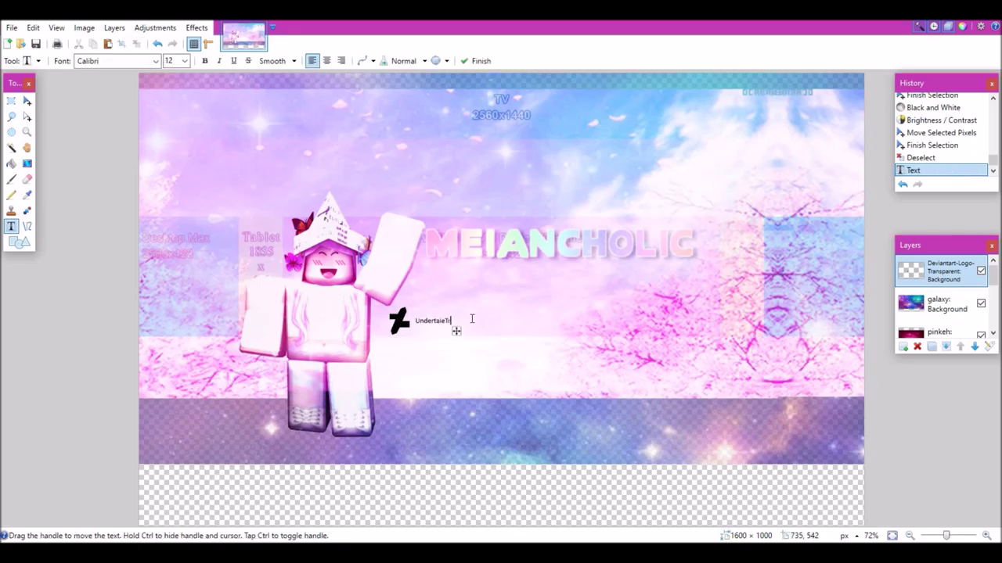
{"action": "key", "text": "ctrl+z"}
{"action": "type", "text": "h666"}
{"action": "left_click", "coordinate": [155, 61]}
{"action": "left_click_drag", "start_coordinate": [256, 172], "coordinate": [156, 321]}
{"action": "left_click", "coordinate": [125, 409]}
{"action": "left_click", "coordinate": [185, 61]}
{"action": "left_click", "coordinate": [175, 164]}
- Try the Rockwell Condensed font on the username text and set its size to 22
{"action": "left_click", "coordinate": [155, 61]}
{"action": "left_click", "coordinate": [125, 137]}
{"action": "left_click", "coordinate": [156, 61]}
{"action": "left_click", "coordinate": [125, 107]}
{"action": "left_click", "coordinate": [156, 61]}
{"action": "left_click", "coordinate": [184, 61]}
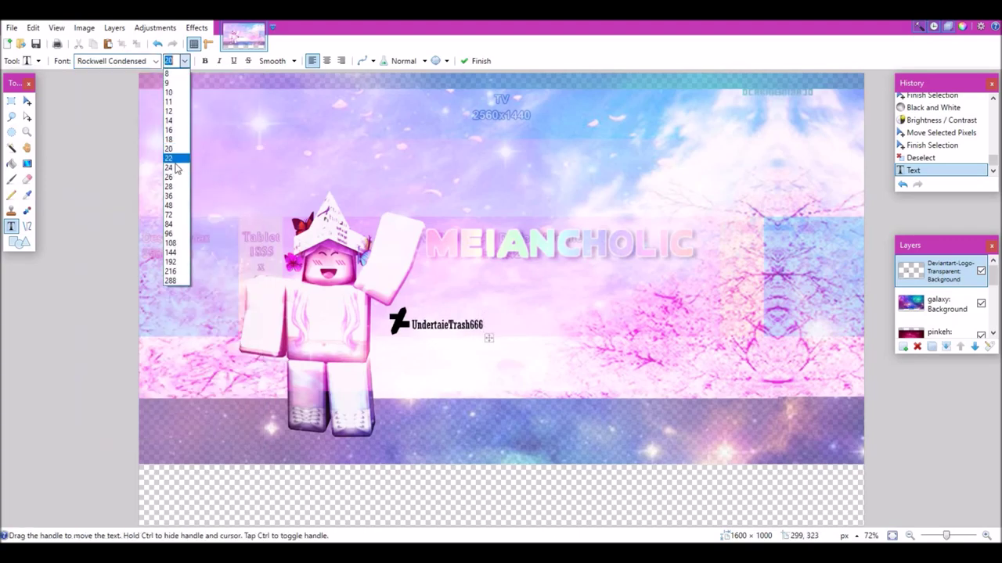
{"action": "left_click", "coordinate": [174, 146]}
- Compare further fonts on the username text and settle on Gill Sans MT Ext Condensed
{"action": "left_click", "coordinate": [156, 61]}
{"action": "left_click_drag", "start_coordinate": [257, 355], "coordinate": [257, 240]}
{"action": "left_click", "coordinate": [187, 235]}
{"action": "left_click", "coordinate": [155, 61]}
{"action": "left_click", "coordinate": [233, 241]}
{"action": "left_click", "coordinate": [155, 61]}
{"action": "left_click", "coordinate": [231, 273]}
{"action": "left_click", "coordinate": [155, 62]}
{"action": "left_click", "coordinate": [227, 240]}
{"action": "left_click", "coordinate": [114, 28]}
{"action": "left_click", "coordinate": [161, 91]}
{"action": "left_click_drag", "start_coordinate": [493, 146], "coordinate": [493, 184]}
{"action": "double_click", "coordinate": [373, 235]}
{"action": "key", "text": "ctrl+z"}
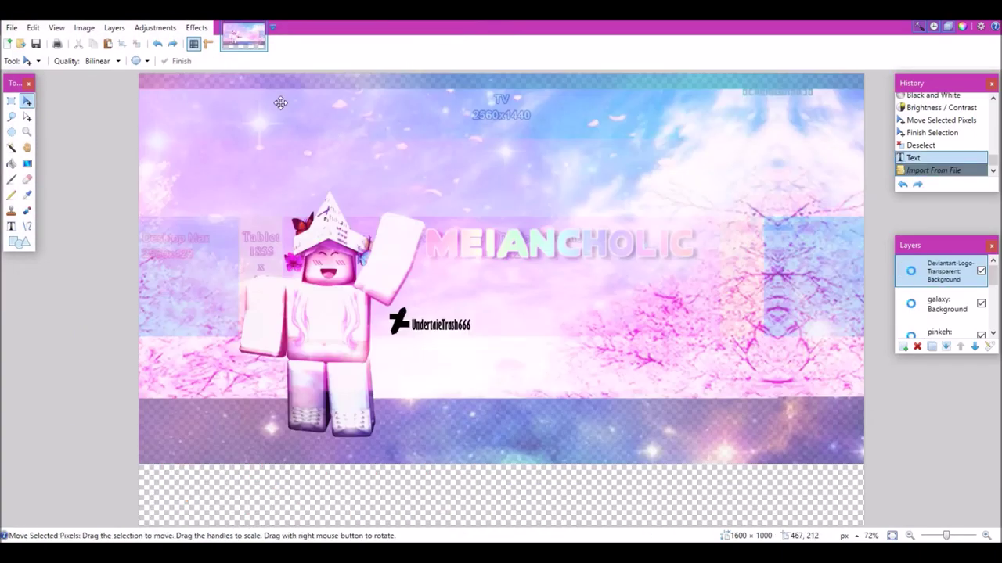
- Open the ROBLOX_R_Logo image separately and turn its red outline black with Brightness / Contrast
{"action": "key", "text": "ctrl+o"}
{"action": "double_click", "coordinate": [373, 234]}
{"action": "left_click", "coordinate": [155, 29]}
{"action": "left_click", "coordinate": [180, 71]}
{"action": "left_click_drag", "start_coordinate": [465, 289], "coordinate": [536, 288]}
{"action": "left_click", "coordinate": [520, 314]}
- Paste the black-outlined R logo into the banner and shrink it to fit just right of the username text
{"action": "left_click", "coordinate": [249, 35]}
{"action": "key", "text": "ctrl+v"}
{"action": "left_click_drag", "start_coordinate": [140, 73], "coordinate": [628, 503]}
{"action": "left_click_drag", "start_coordinate": [649, 518], "coordinate": [533, 358]}
{"action": "left_click_drag", "start_coordinate": [539, 396], "coordinate": [486, 311]}
- Add the text "Meiancholic" beside the R logo
{"action": "left_click", "coordinate": [11, 226]}
{"action": "left_click", "coordinate": [136, 44]}
{"action": "left_click", "coordinate": [512, 323]}
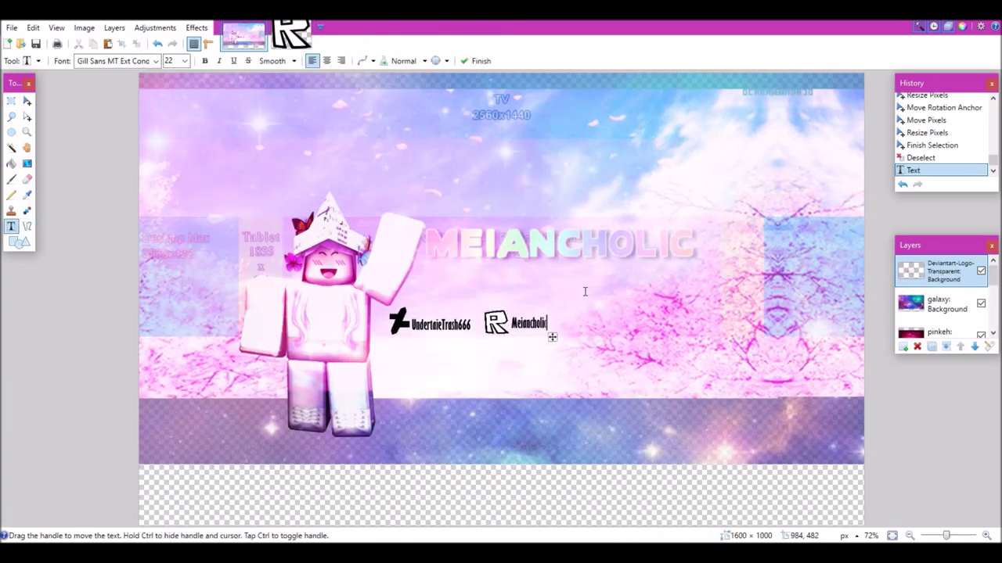
- Import the google plus image as a new layer
{"action": "left_click", "coordinate": [12, 28]}
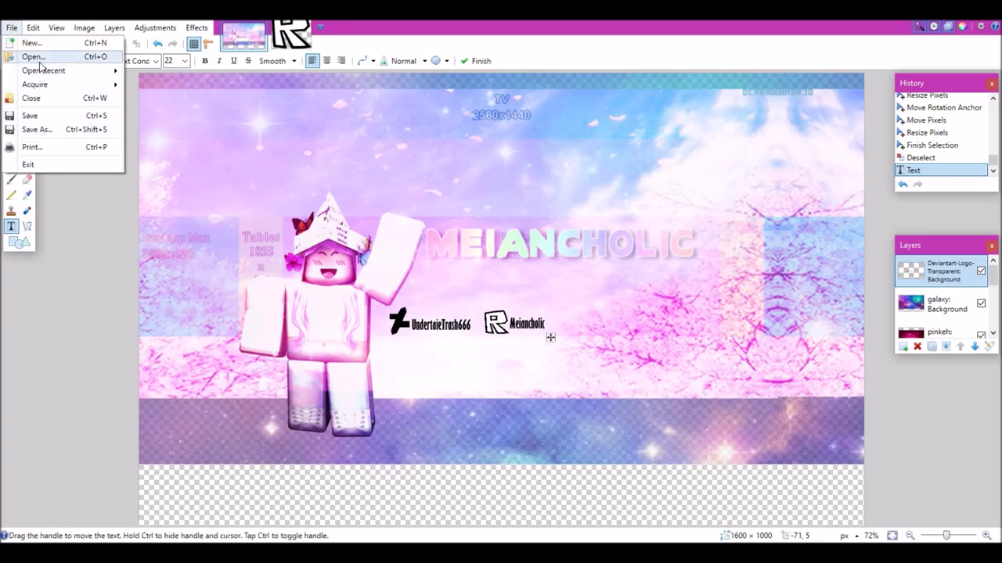
{"action": "mouse_move", "coordinate": [114, 29]}
{"action": "left_click", "coordinate": [137, 99]}
{"action": "left_click_drag", "start_coordinate": [480, 152], "coordinate": [480, 200]}
{"action": "double_click", "coordinate": [364, 141]}
- Try the g+ logo at about 56 × 60 px beside the "Meiancholic" text and delete it
{"action": "left_click_drag", "start_coordinate": [186, 122], "coordinate": [168, 104]}
{"action": "left_click_drag", "start_coordinate": [187, 125], "coordinate": [603, 359]}
{"action": "left_click_drag", "start_coordinate": [603, 358], "coordinate": [601, 355]}
{"action": "left_click_drag", "start_coordinate": [582, 335], "coordinate": [580, 331]}
{"action": "key", "text": "ctrl+z"}
{"action": "left_click_drag", "start_coordinate": [579, 331], "coordinate": [602, 355]}
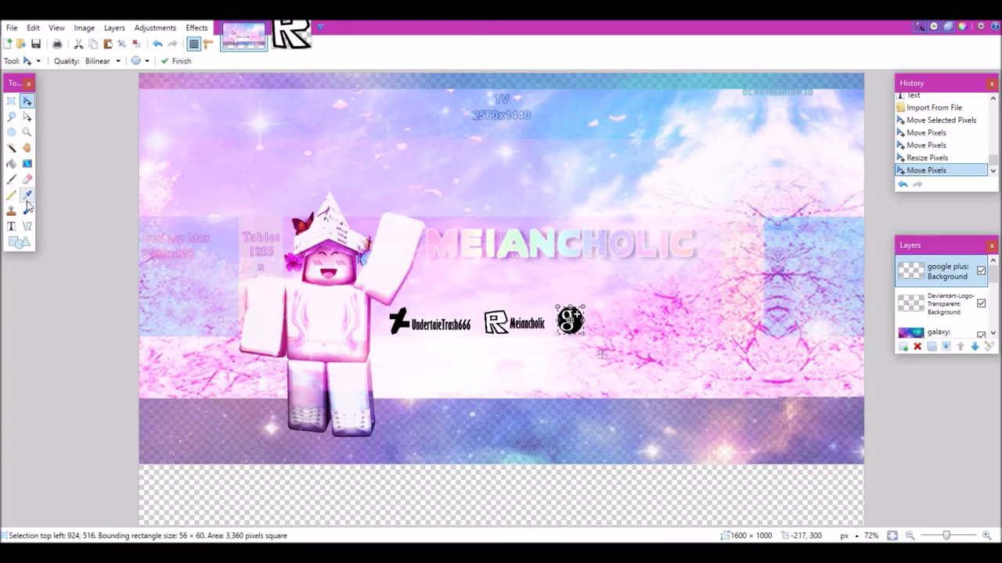
{"action": "key", "text": "Delete"}
- Import the Twitter-Logo image as a layer and shrink it into the space right of the "Meiancholic" text
{"action": "left_click", "coordinate": [12, 28]}
{"action": "mouse_move", "coordinate": [114, 28]}
{"action": "left_click", "coordinate": [137, 98]}
{"action": "scroll", "coordinate": [285, 148], "scroll_direction": "down", "scroll_amount": 5}
{"action": "double_click", "coordinate": [219, 211]}
{"action": "left_click_drag", "start_coordinate": [256, 194], "coordinate": [575, 327]}
- Darken the Twitter logo's background to black with Brightness / Contrast
{"action": "left_click", "coordinate": [154, 28]}
{"action": "left_click", "coordinate": [176, 69]}
{"action": "left_click_drag", "start_coordinate": [465, 289], "coordinate": [536, 289]}
{"action": "left_click", "coordinate": [519, 315]}
- Add the text "Melonsholic" beside the Twitter logo
{"action": "left_click", "coordinate": [11, 226]}
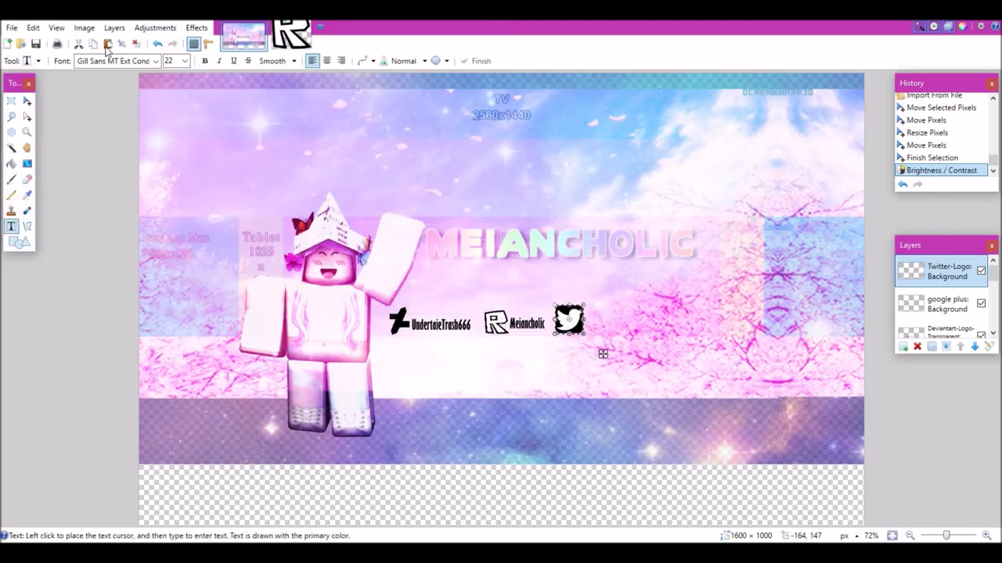
{"action": "left_click", "coordinate": [589, 319]}
{"action": "type", "text": "Melon"}
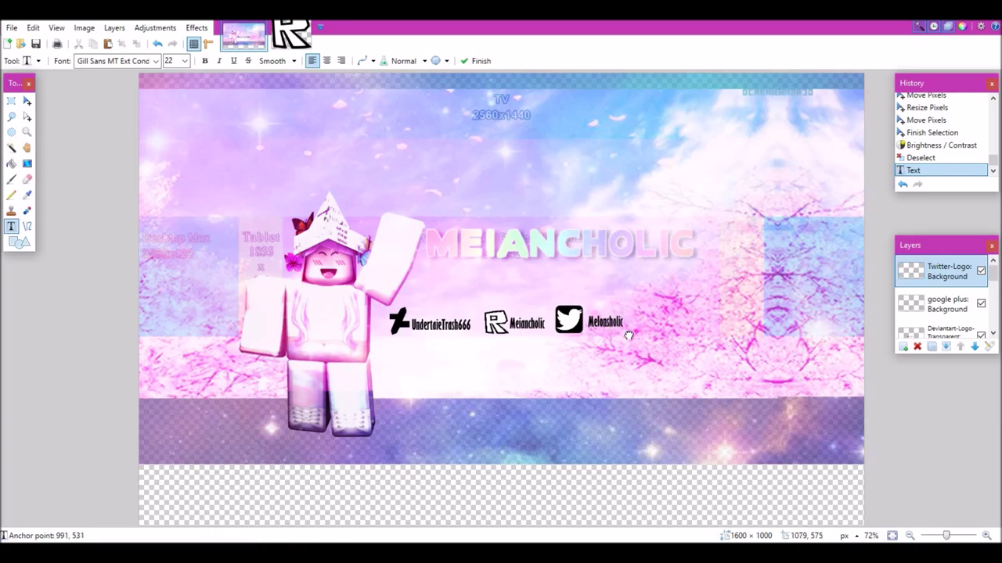
{"action": "type", "text": "s"}
- Select the Deviantart-Logo layer and try a Hue / Saturation adjustment with hue 180, saturation 200 and lightness 29
{"action": "left_click_drag", "start_coordinate": [993, 281], "coordinate": [993, 284]}
{"action": "left_click", "coordinate": [937, 321]}
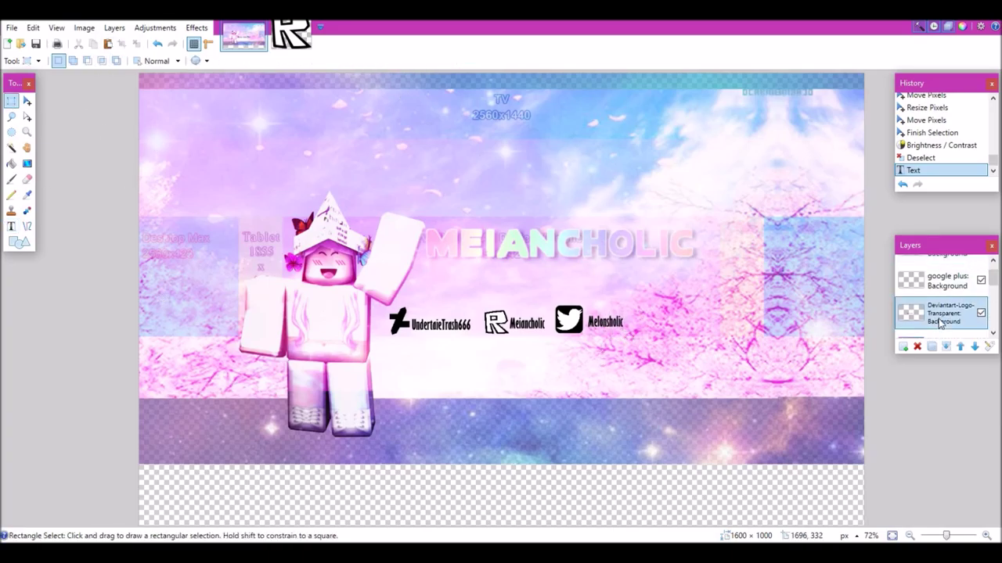
{"action": "left_click", "coordinate": [155, 28]}
{"action": "left_click", "coordinate": [177, 98]}
{"action": "left_click_drag", "start_coordinate": [472, 211], "coordinate": [614, 157]}
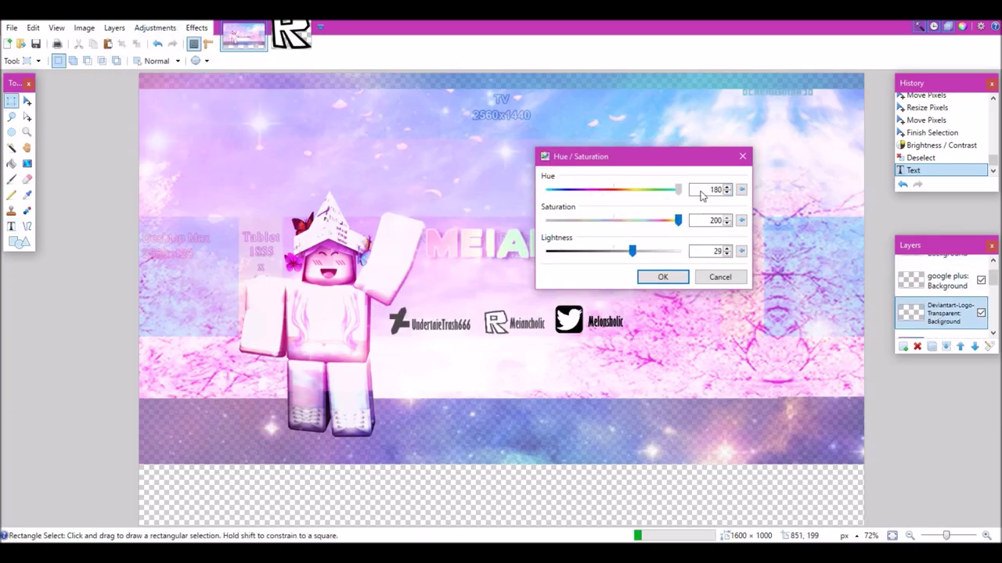
{"action": "left_click", "coordinate": [720, 277]}
- Lower the DeviantArt and Twitter logo layers beneath the pinkeh layer and shrink the Twitter logo to about 66 × 59 px
{"action": "left_click", "coordinate": [974, 346]}
{"action": "left_click", "coordinate": [975, 345]}
{"action": "left_click", "coordinate": [974, 346]}
{"action": "left_click", "coordinate": [974, 346]}
{"action": "left_click", "coordinate": [974, 346]}
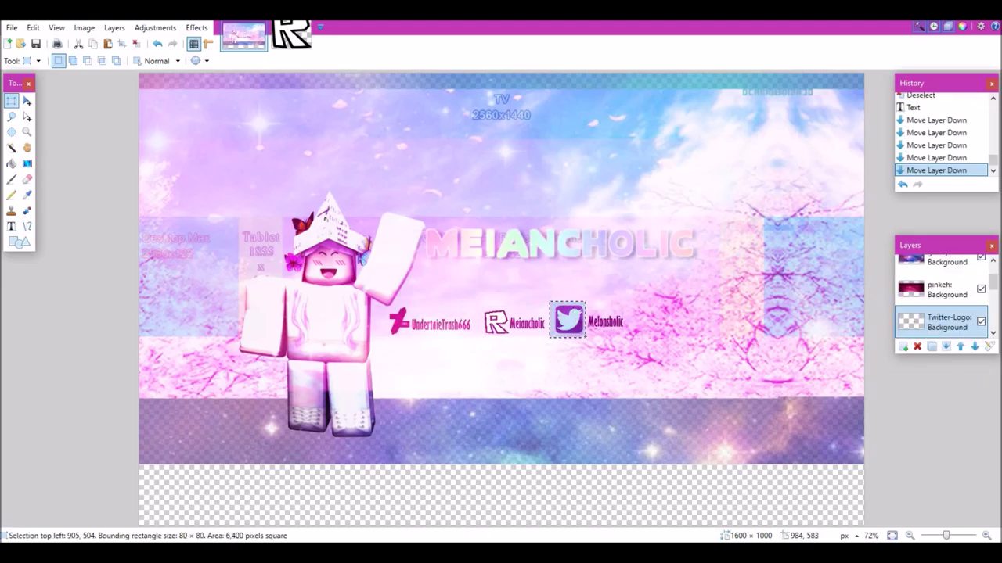
{"action": "left_click_drag", "start_coordinate": [552, 306], "coordinate": [555, 307]}
- Add a row of underscores as a line beneath the MEIANCHOLIC title
{"action": "left_click", "coordinate": [11, 226]}
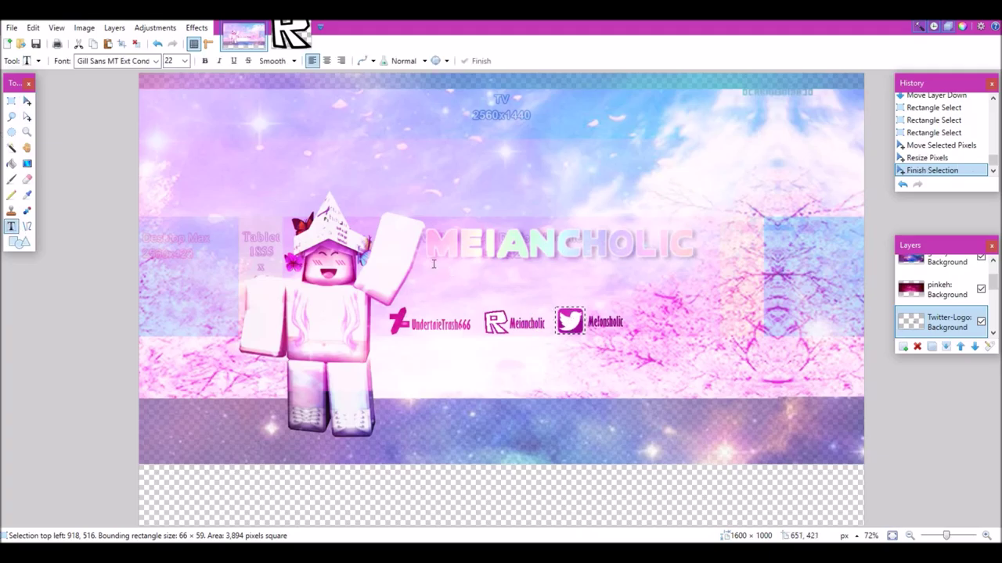
{"action": "type", "text": "_______________"}
{"action": "key", "text": "ctrl+d"}
{"action": "left_click", "coordinate": [430, 266]}
{"action": "type", "text": "_______________________________"}
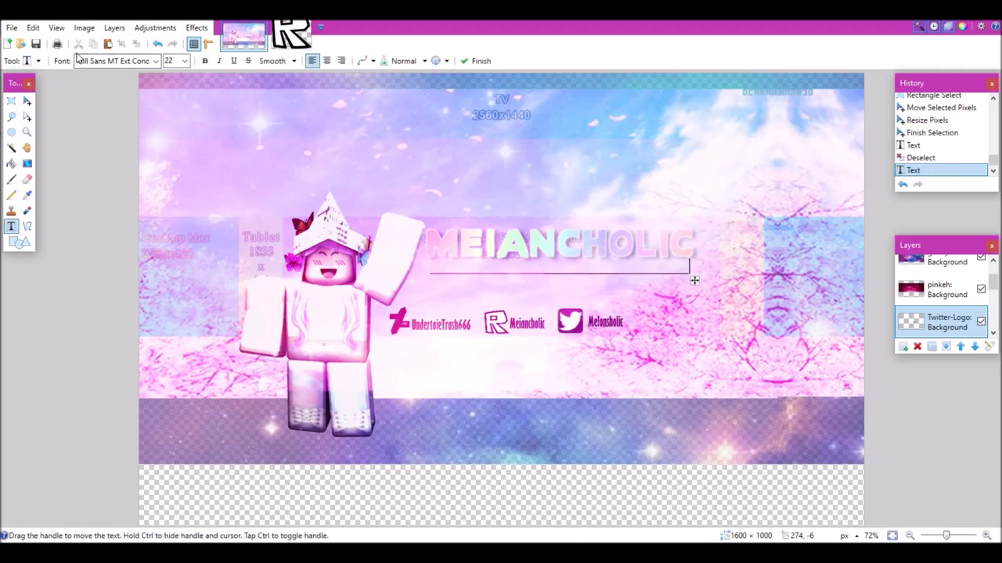
- Make the underscore line pink, set its font to Showcard Gothic and move it slightly closer to the title
{"action": "key", "text": "F8"}
{"action": "left_click", "coordinate": [156, 61]}
{"action": "scroll", "coordinate": [212, 233], "scroll_direction": "down", "scroll_amount": 15}
{"action": "left_click", "coordinate": [208, 223]}
{"action": "left_click_drag", "start_coordinate": [694, 280], "coordinate": [694, 275]}
{"action": "left_click", "coordinate": [11, 101]}
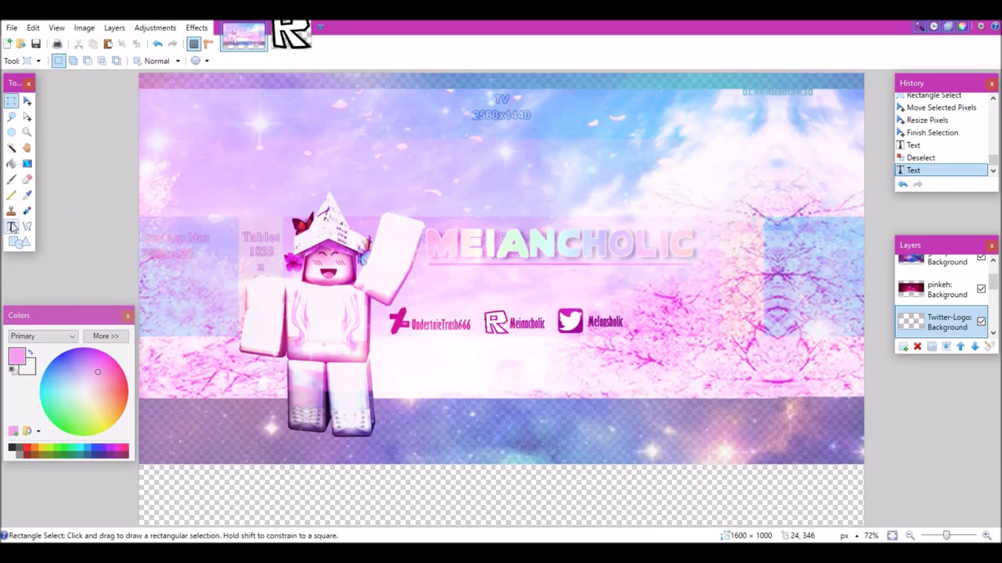
- Add the text "SUBSCRIBE" to the right of "Melonsholic" and give it a slightly darker pink
{"action": "left_click", "coordinate": [11, 227]}
{"action": "left_click", "coordinate": [635, 279]}
{"action": "type", "text": "SUBSC"}
{"action": "left_click_drag", "start_coordinate": [349, 336], "coordinate": [722, 342]}
{"action": "left_click", "coordinate": [106, 337]}
{"action": "left_click_drag", "start_coordinate": [196, 450], "coordinate": [180, 451]}
{"action": "left_click_drag", "start_coordinate": [722, 342], "coordinate": [722, 339]}
{"action": "left_click_drag", "start_coordinate": [180, 451], "coordinate": [192, 451]}
{"action": "left_click", "coordinate": [111, 341]}
- Save the banner as a flattened image in the Gfx designs folder, changing the file type from paint.net
{"action": "left_click", "coordinate": [11, 28]}
{"action": "left_click", "coordinate": [40, 146]}
{"action": "double_click", "coordinate": [298, 103]}
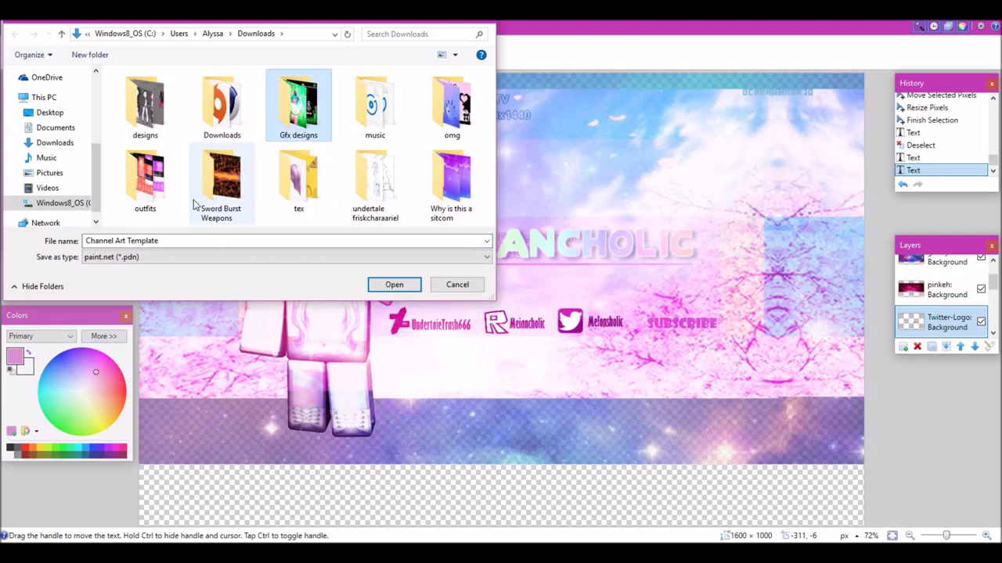
{"action": "left_click_drag", "start_coordinate": [179, 241], "coordinate": [127, 245]}
{"action": "left_click", "coordinate": [164, 257]}
{"action": "left_click", "coordinate": [157, 308]}
{"action": "left_click", "coordinate": [395, 285]}
{"action": "left_click", "coordinate": [603, 381]}
{"action": "left_click", "coordinate": [501, 304]}
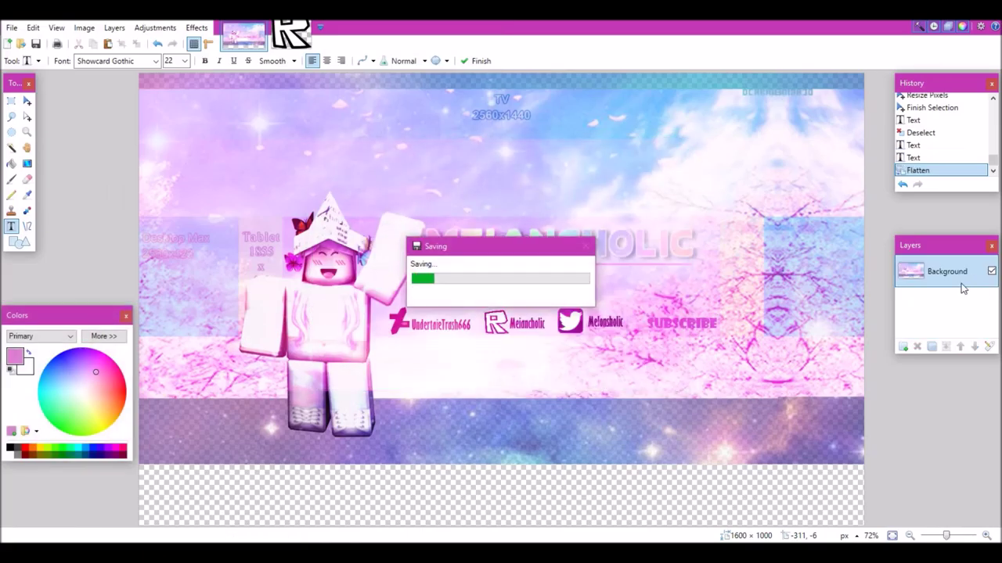
- Undo the flattening and delete the layer holding the channel art template's size guides
{"action": "key", "text": "ctrl+z"}
{"action": "left_click", "coordinate": [917, 347]}
- Save the banner again as a flattened image and close paint.net, discarding the changes to ROBLOX_R_Logo.png
{"action": "left_click", "coordinate": [11, 28]}
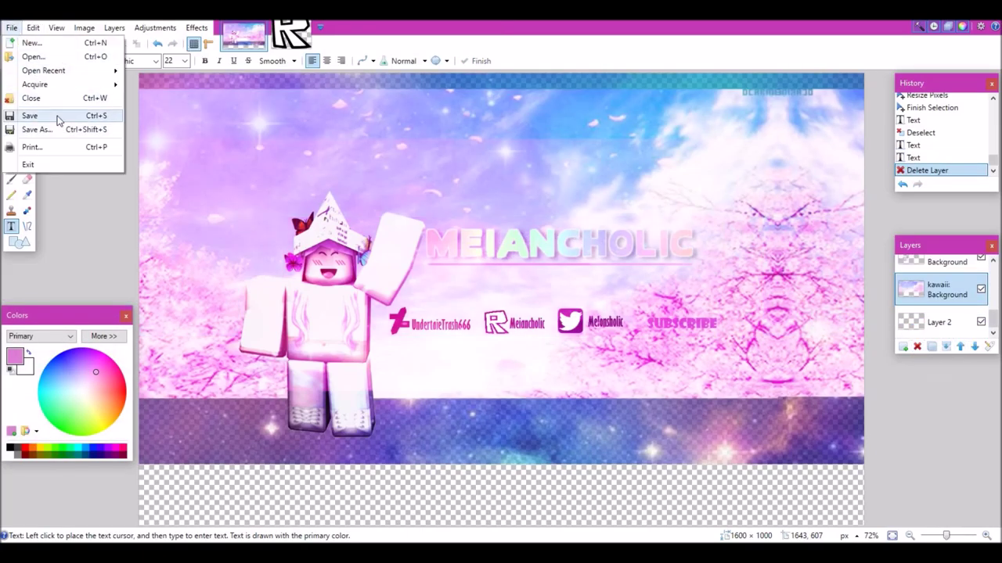
{"action": "left_click", "coordinate": [58, 118]}
{"action": "left_click", "coordinate": [168, 258]}
{"action": "left_click", "coordinate": [160, 308]}
{"action": "left_click", "coordinate": [396, 285]}
{"action": "left_click", "coordinate": [531, 281]}
{"action": "left_click", "coordinate": [603, 381]}
{"action": "left_click", "coordinate": [500, 303]}
{"action": "left_click", "coordinate": [986, 10]}
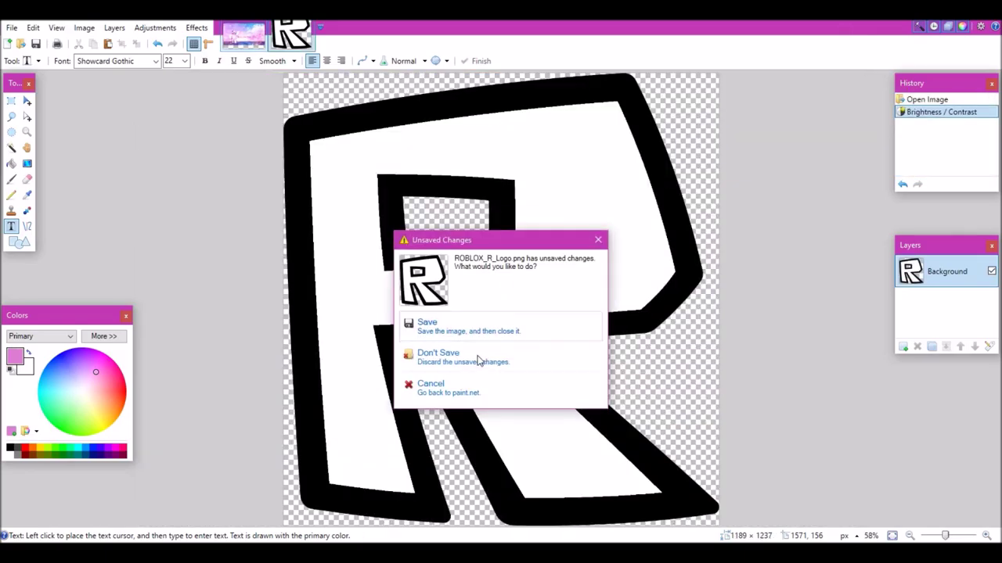
{"action": "left_click", "coordinate": [477, 360]}
- Switch to the browser, load youtube.com and open the signed-in account's own channel page
{"action": "left_click", "coordinate": [344, 31]}
{"action": "type", "text": "youtube.com"}
{"action": "key", "text": "Return"}
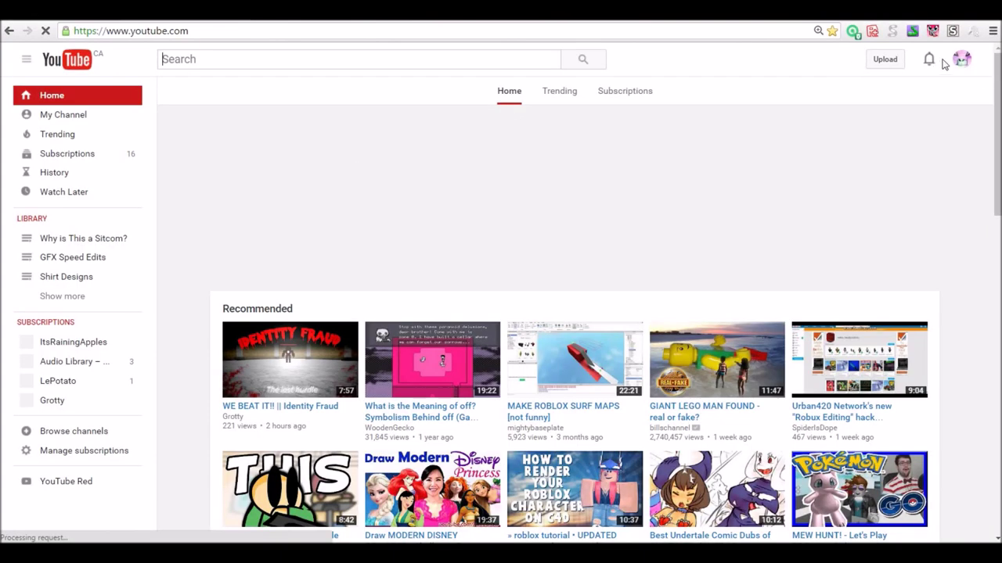
{"action": "left_click", "coordinate": [69, 116]}
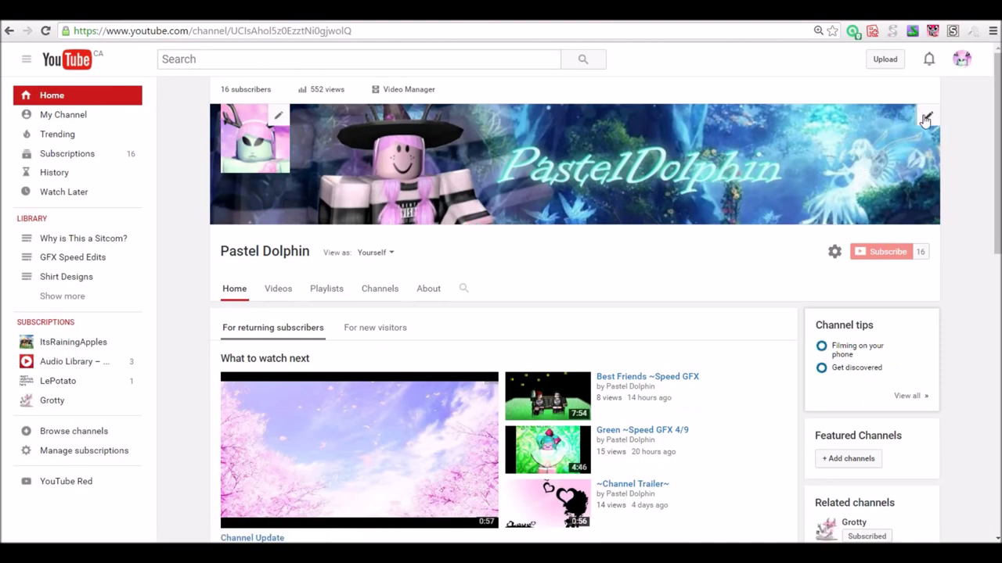
- Try to upload Channel Art Banner from the Gfx designs folder as the channel art, dismissing the error and reopening the photo selection
{"action": "left_click", "coordinate": [927, 117]}
{"action": "left_click", "coordinate": [887, 156]}
{"action": "left_click", "coordinate": [495, 327]}
{"action": "left_click", "coordinate": [518, 187]}
{"action": "double_click", "coordinate": [763, 118]}
{"action": "left_click", "coordinate": [837, 129]}
{"action": "left_click", "coordinate": [854, 296]}
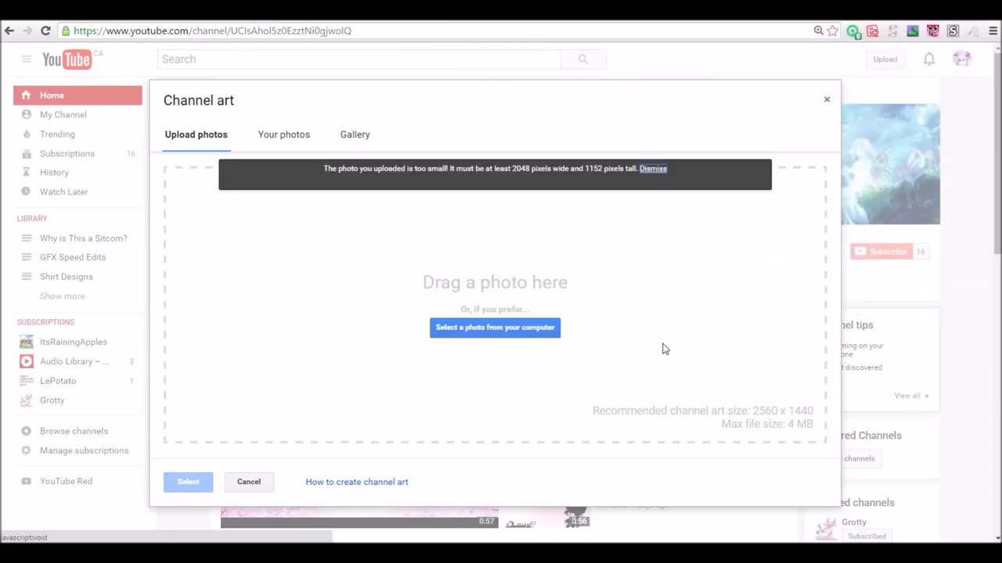
{"action": "left_click", "coordinate": [652, 168]}
{"action": "left_click", "coordinate": [495, 327]}
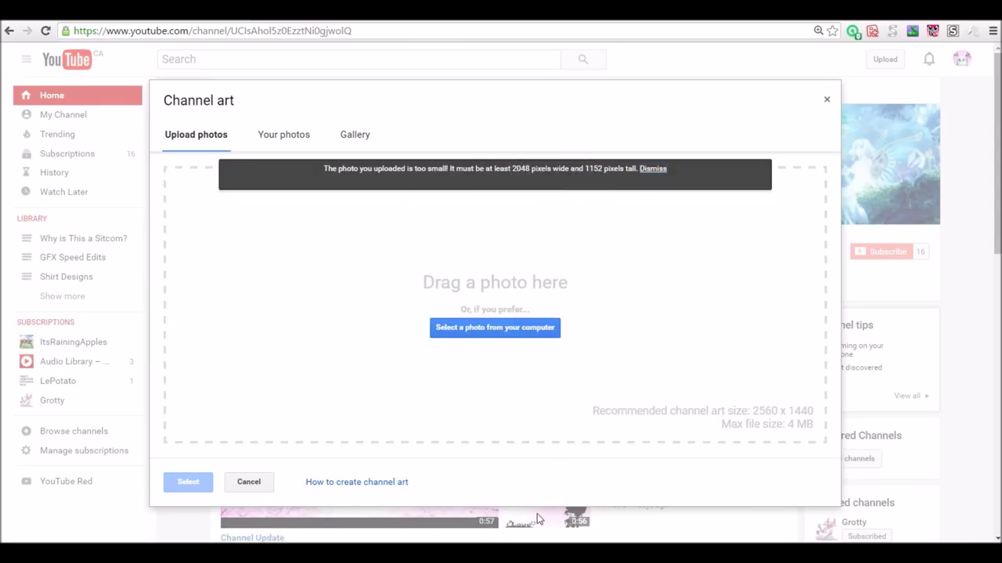
- Switch to GIMP and open the Channel Art Banner.png image
{"action": "left_click_drag", "start_coordinate": [478, 173], "coordinate": [612, 204]}
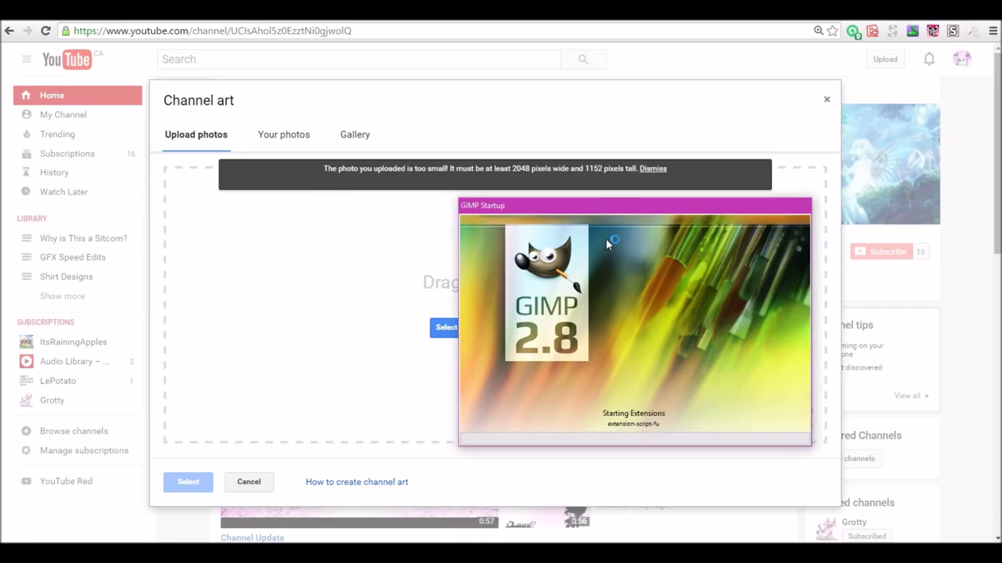
{"action": "left_click", "coordinate": [16, 36]}
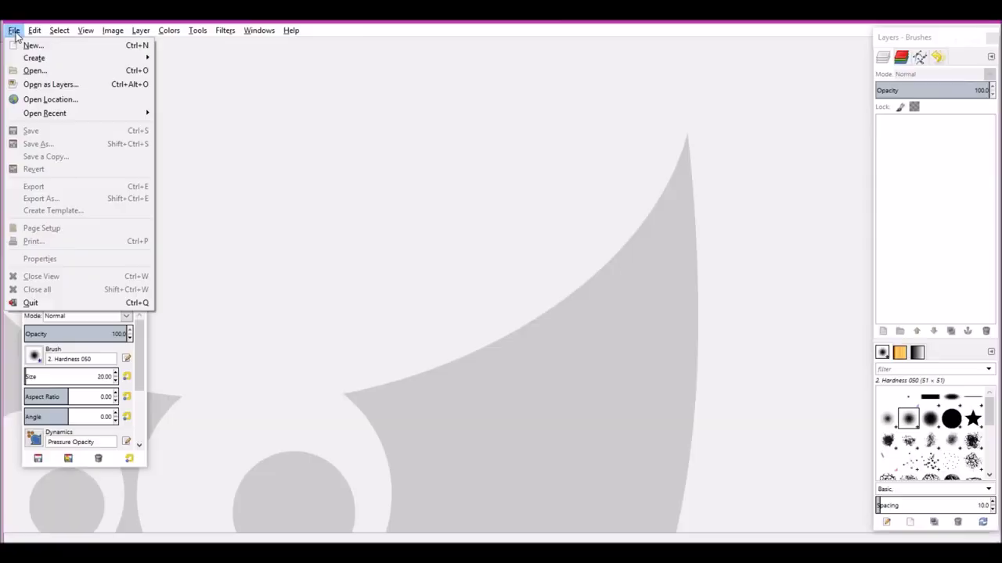
{"action": "left_click", "coordinate": [49, 76]}
{"action": "left_click", "coordinate": [36, 108]}
{"action": "double_click", "coordinate": [147, 161]}
{"action": "double_click", "coordinate": [138, 106]}
{"action": "left_click", "coordinate": [179, 121]}
{"action": "left_click", "coordinate": [468, 363]}
- Try scaling the banner layer to 2048 × 1152 px, and undo the scaling
{"action": "left_click", "coordinate": [14, 30]}
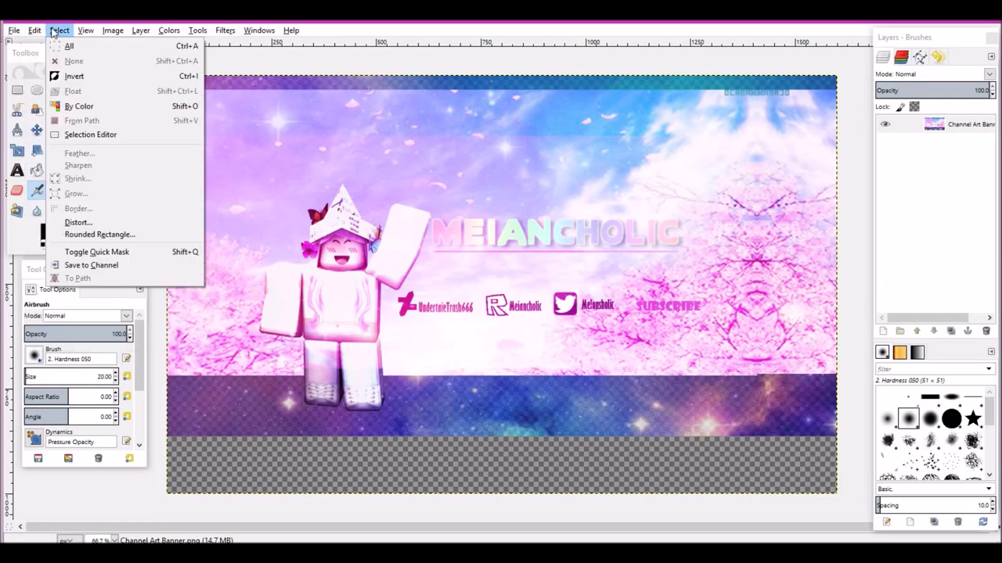
{"action": "left_click", "coordinate": [168, 227]}
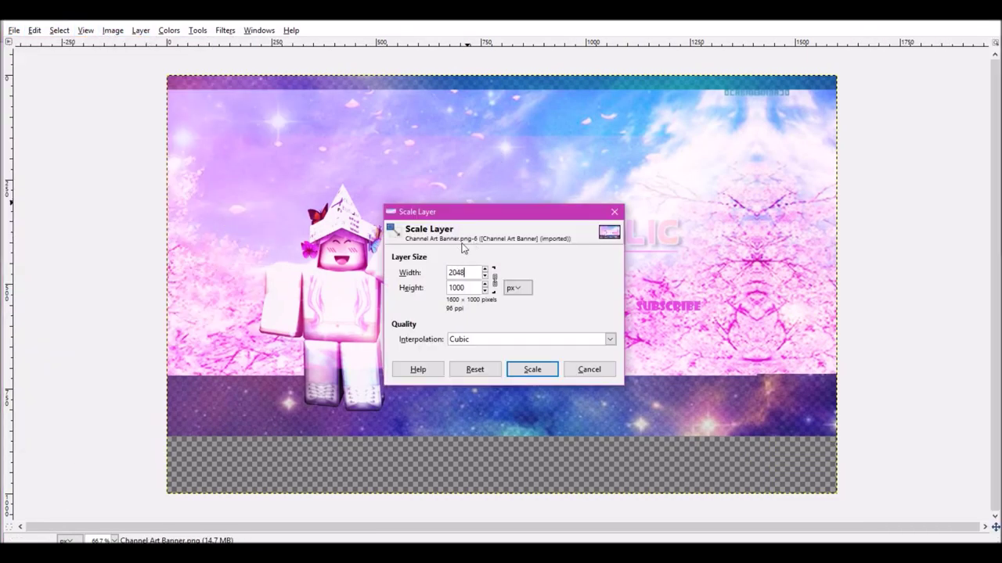
{"action": "key", "text": "BackSpace"}
{"action": "type", "text": "152"}
{"action": "left_click", "coordinate": [537, 369]}
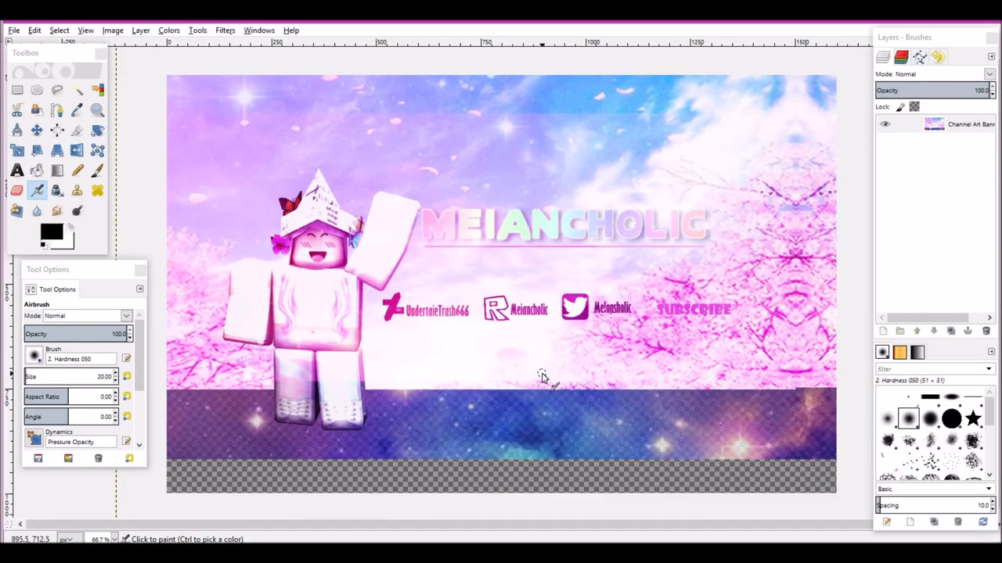
{"action": "key", "text": "ctrl+z"}
- Create a new 2048 × 1152 px image, copy the banner to the clipboard and maximize the new image's window
{"action": "left_click", "coordinate": [116, 32]}
{"action": "mouse_move", "coordinate": [13, 34]}
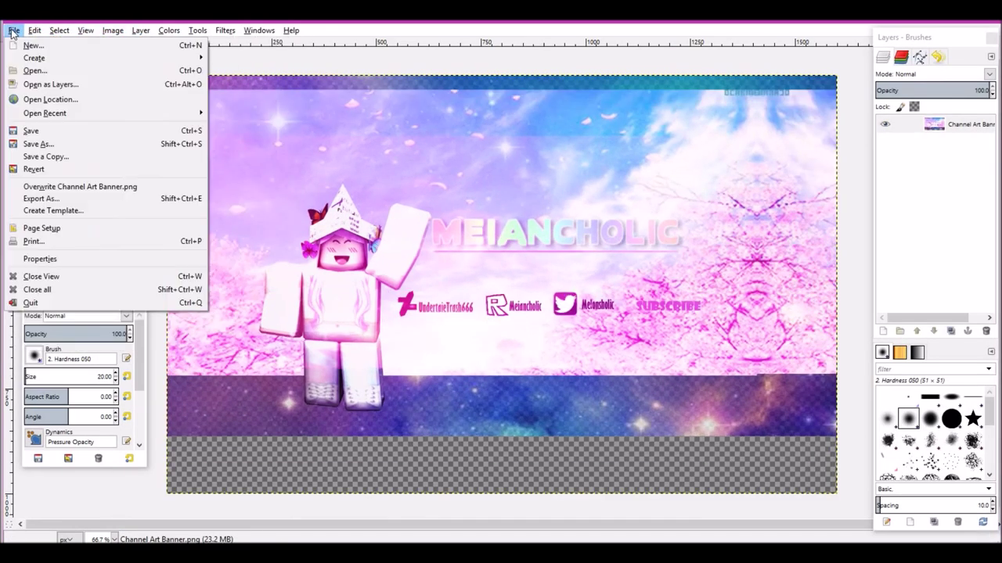
{"action": "left_click", "coordinate": [33, 45]}
{"action": "type", "text": "1152"}
{"action": "left_click", "coordinate": [153, 161]}
{"action": "left_click", "coordinate": [664, 82]}
{"action": "key", "text": "ctrl+c"}
{"action": "key", "text": "alt+Tab"}
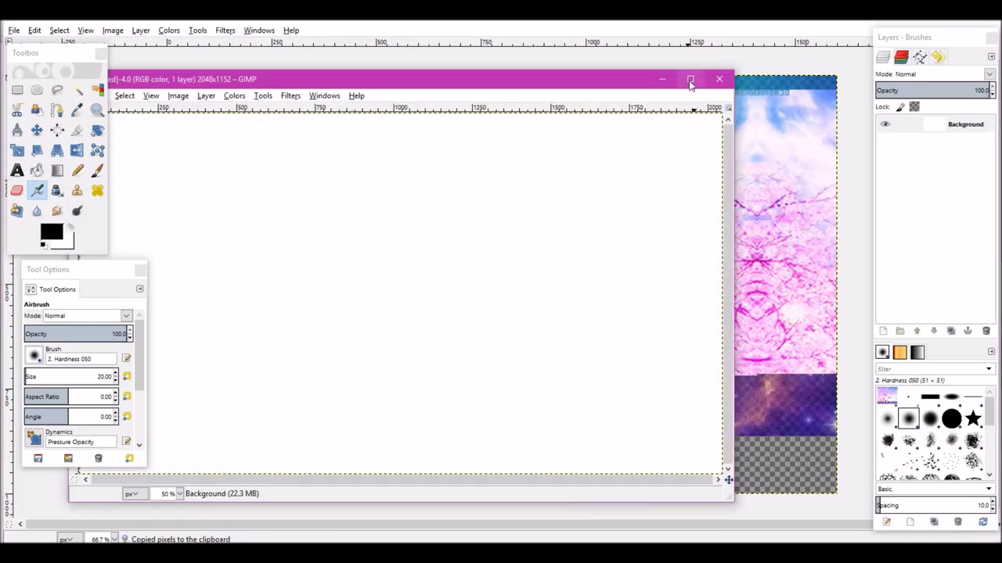
{"action": "left_click", "coordinate": [691, 82]}
- Paste the banner into the new image, try fitting its layer to the image size, and undo it
{"action": "key", "text": "ctrl+v"}
{"action": "left_click", "coordinate": [18, 91]}
{"action": "left_click_drag", "start_coordinate": [282, 172], "coordinate": [213, 148]}
{"action": "key", "text": "ctrl+z"}
{"action": "left_click", "coordinate": [135, 26]}
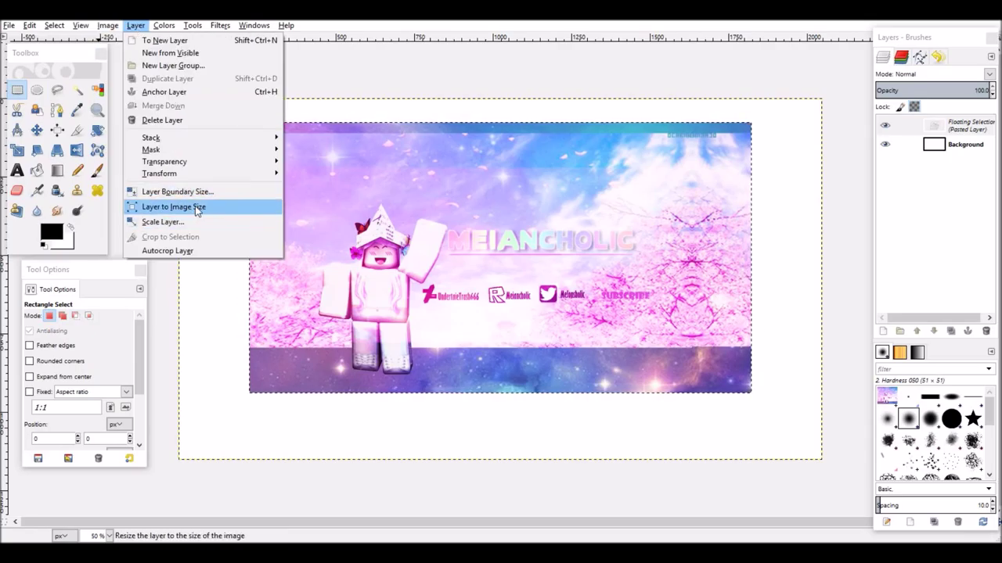
{"action": "left_click", "coordinate": [195, 206]}
{"action": "key", "text": "ctrl+z"}
- Add a new transparent layer above the background and paste the banner onto it
{"action": "left_click", "coordinate": [883, 331]}
{"action": "left_click", "coordinate": [917, 445]}
{"action": "key", "text": "ctrl+v"}
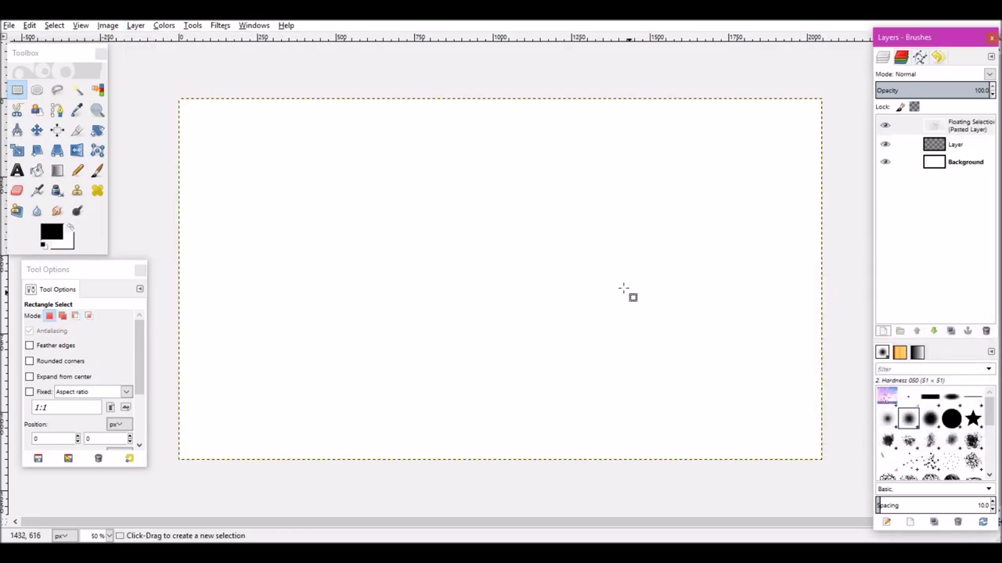
{"action": "left_click", "coordinate": [498, 91]}
{"action": "left_click", "coordinate": [135, 26]}
{"action": "left_click", "coordinate": [201, 204]}
- Cut the banner out with a rectangular selection, paste it back and scale it with 2048 × 1152 px as the target size
{"action": "left_click_drag", "start_coordinate": [248, 121], "coordinate": [751, 396]}
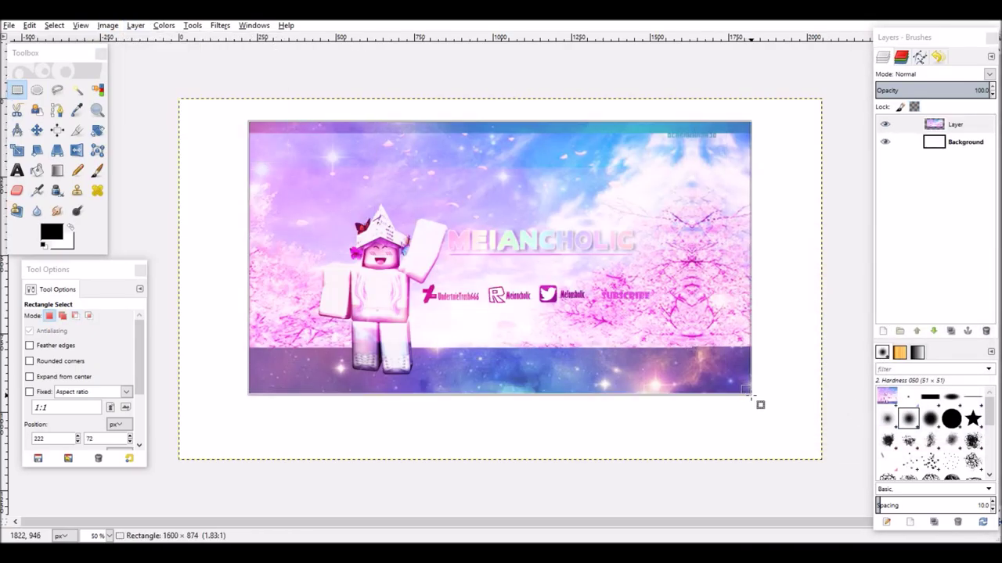
{"action": "key", "text": "ctrl+x"}
{"action": "key", "text": "ctrl+v"}
{"action": "left_click", "coordinate": [136, 26]}
{"action": "left_click", "coordinate": [174, 223]}
{"action": "type", "text": "2"}
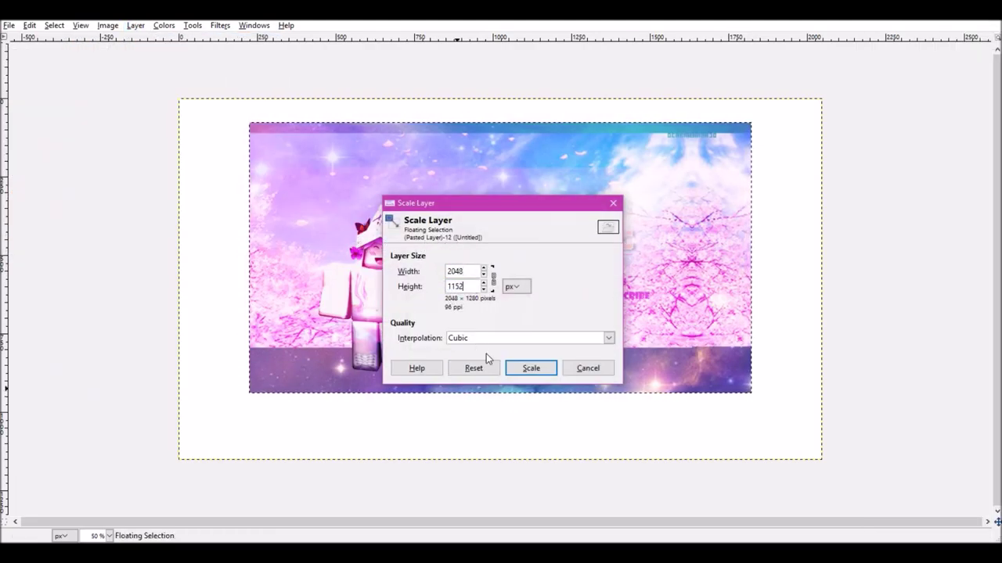
{"action": "left_click", "coordinate": [531, 368]}
- Export the enlarged banner image to the Downloads folder
{"action": "left_click", "coordinate": [9, 25]}
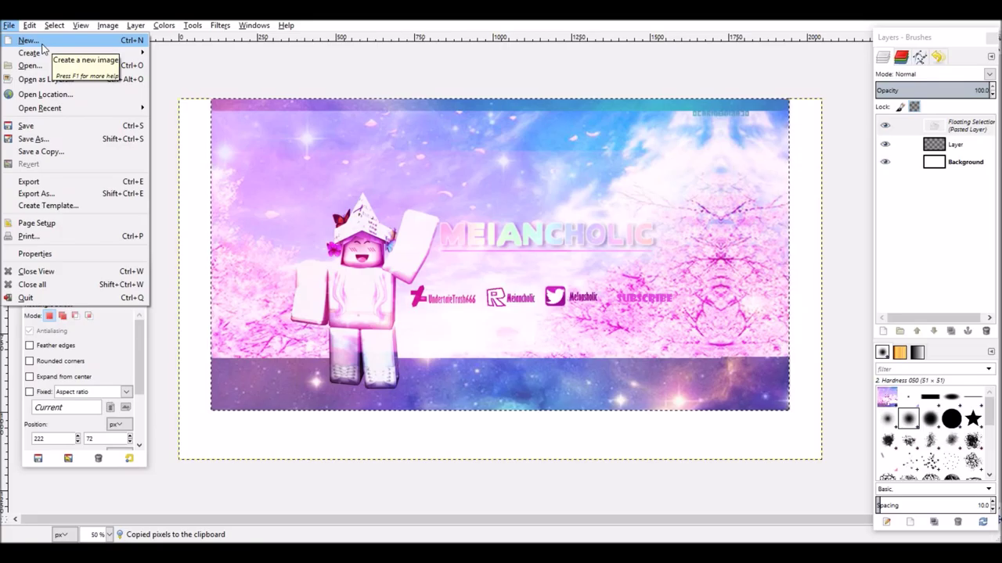
{"action": "left_click", "coordinate": [46, 182]}
{"action": "left_click", "coordinate": [41, 152]}
{"action": "double_click", "coordinate": [216, 204]}
{"action": "left_click", "coordinate": [480, 381]}
{"action": "left_click", "coordinate": [506, 399]}
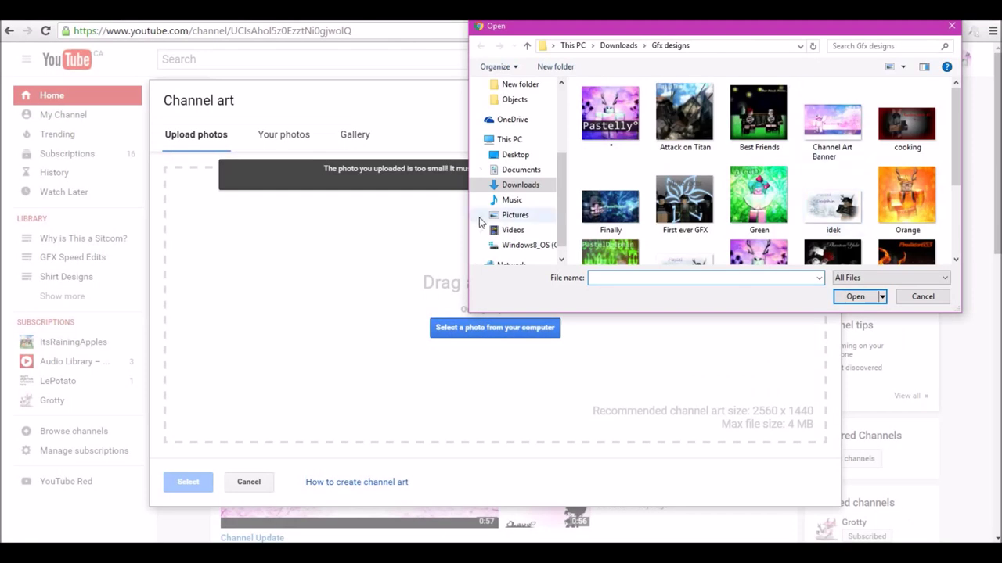
- Switch to the browser and upload the exported banner from the Downloads folder to preview it as channel art
{"action": "left_click", "coordinate": [521, 169]}
{"action": "left_click", "coordinate": [519, 185]}
{"action": "scroll", "coordinate": [842, 176], "scroll_direction": "down", "scroll_amount": 3}
{"action": "left_click", "coordinate": [842, 177]}
{"action": "left_click", "coordinate": [836, 295]}
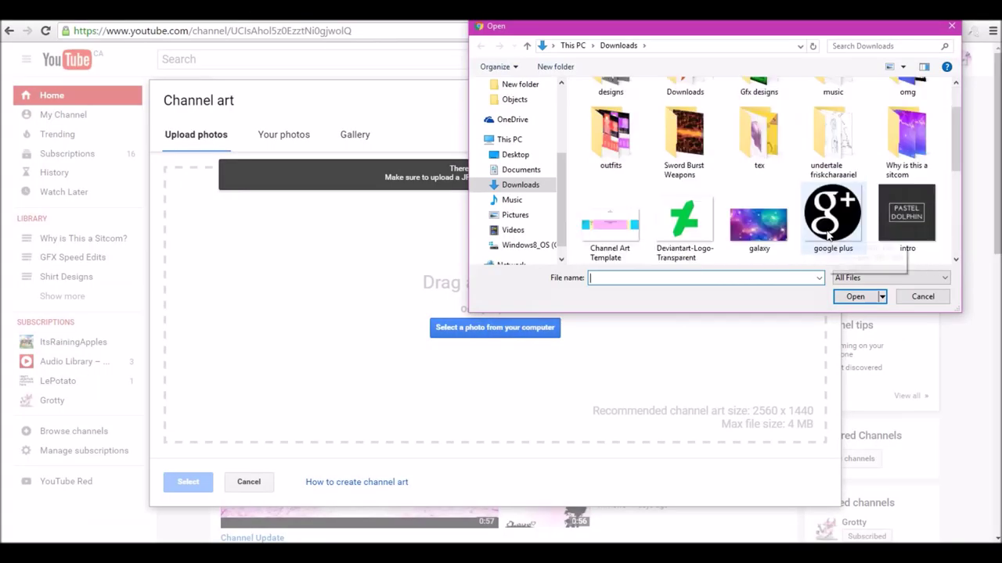
{"action": "left_click", "coordinate": [851, 295]}
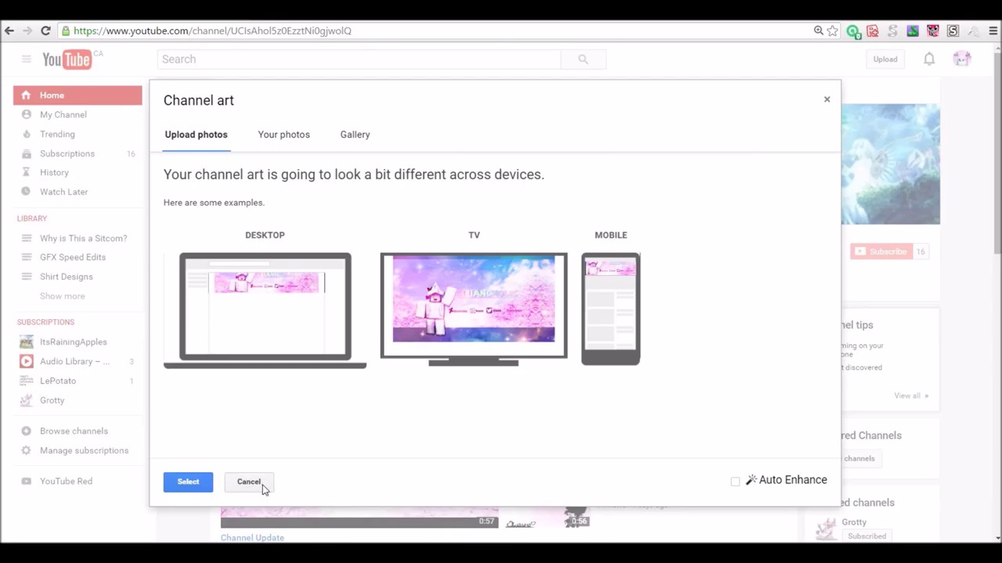
- Switch back to GIMP, anchor the scaled banner and copy all of it with a rectangular selection of about 1846 × 998 px
{"action": "mouse_move", "coordinate": [384, 552]}
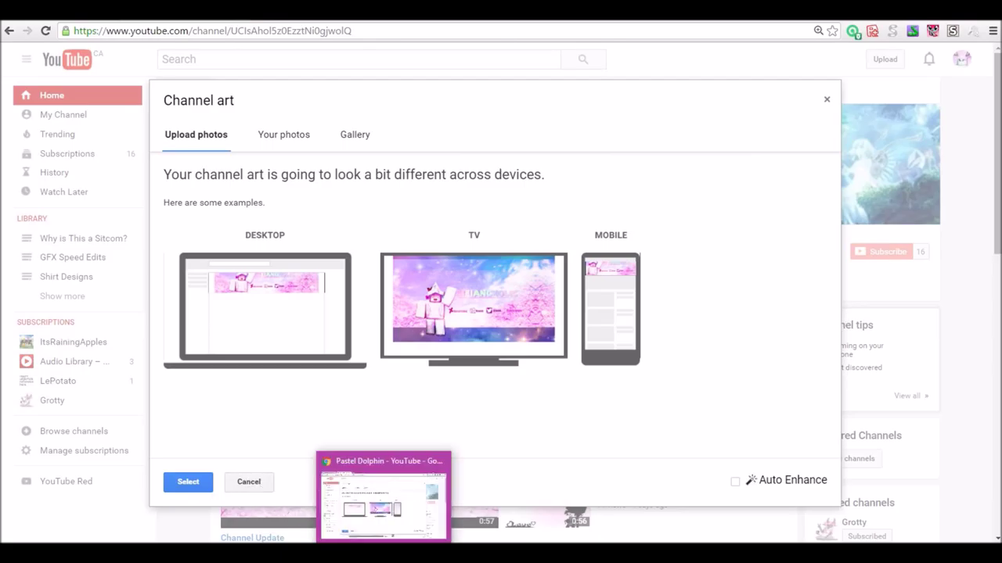
{"action": "left_click", "coordinate": [407, 553]}
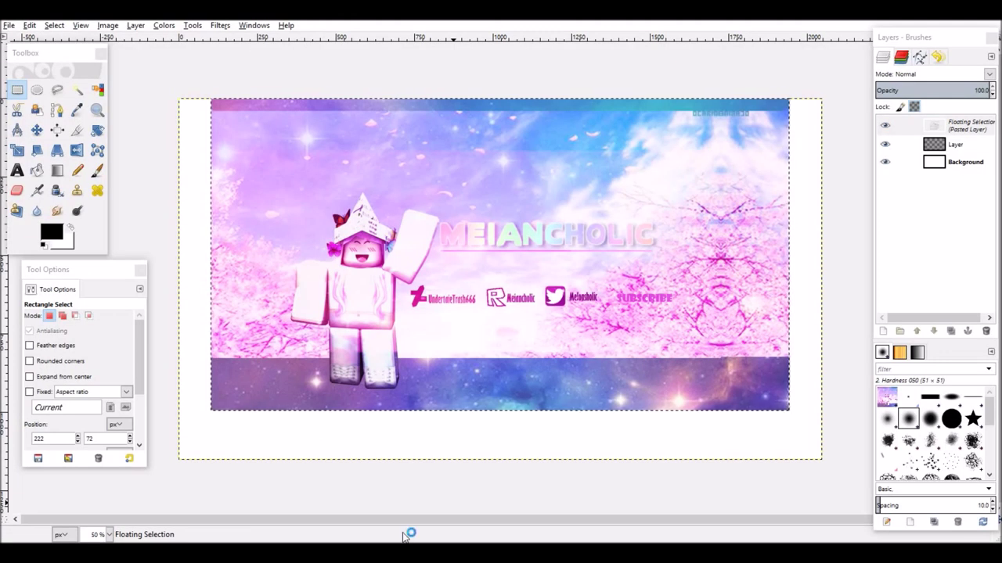
{"action": "left_click", "coordinate": [845, 211]}
{"action": "left_click_drag", "start_coordinate": [211, 99], "coordinate": [714, 408]}
{"action": "left_click_drag", "start_coordinate": [791, 411], "coordinate": [788, 409]}
{"action": "left_click_drag", "start_coordinate": [774, 275], "coordinate": [800, 274]}
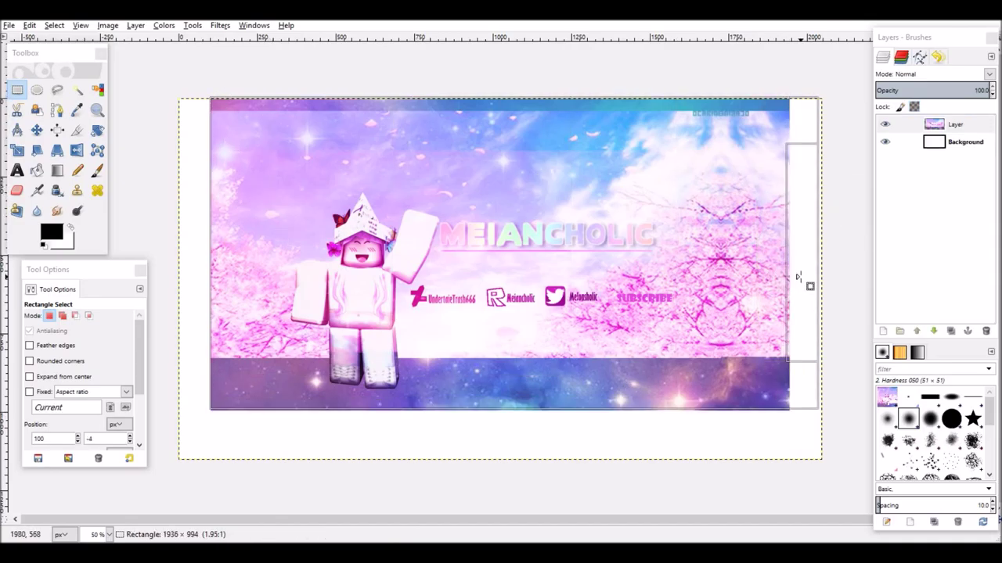
{"action": "key", "text": "ctrl+z"}
{"action": "left_click_drag", "start_coordinate": [210, 98], "coordinate": [784, 410]}
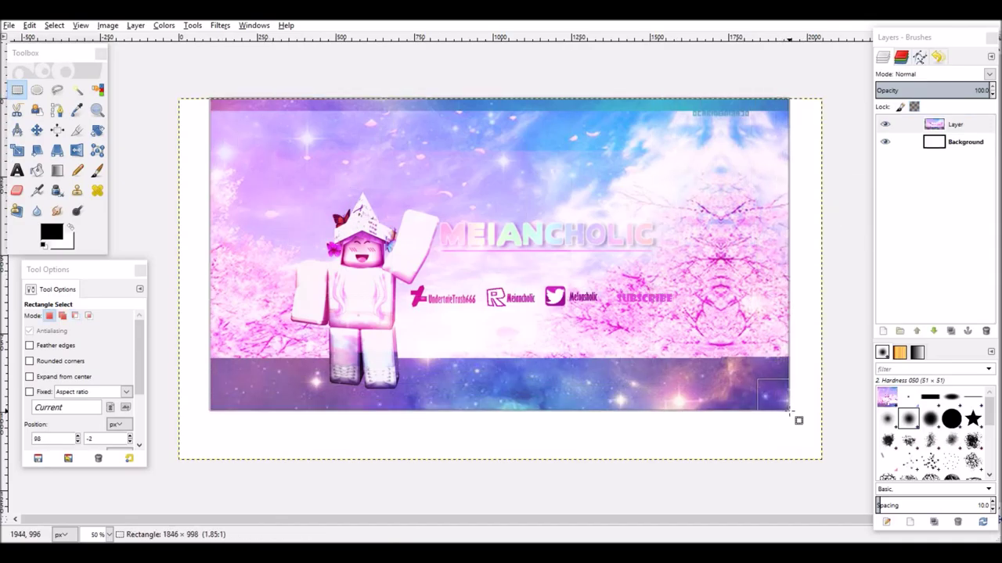
{"action": "key", "text": "ctrl+c"}
- Try pasting the banner copy and shifting it to the canvas's right edge, and undo both
{"action": "key", "text": "ctrl+v"}
{"action": "left_click_drag", "start_coordinate": [774, 281], "coordinate": [808, 283]}
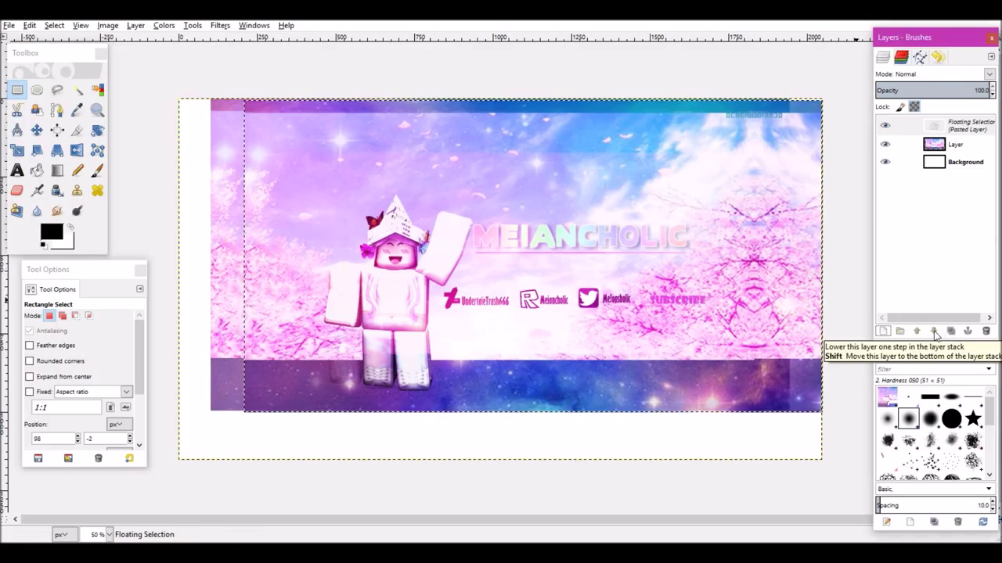
{"action": "key", "text": "ctrl+z"}
{"action": "key", "text": "ctrl+z"}
- Add two new layers and paste the banner copy onto the top one, shifted to the canvas's right edge
{"action": "left_click", "coordinate": [884, 332]}
{"action": "key", "text": "Return"}
{"action": "left_click", "coordinate": [883, 332]}
{"action": "key", "text": "Return"}
{"action": "key", "text": "ctrl+v"}
{"action": "left_click_drag", "start_coordinate": [755, 239], "coordinate": [787, 239]}
{"action": "left_click", "coordinate": [853, 210]}
- Paste another banner copy onto Layer #1, shift it toward the canvas's left edge and test a horizontal flip
{"action": "left_click", "coordinate": [959, 146]}
{"action": "key", "text": "ctrl+v"}
{"action": "left_click_drag", "start_coordinate": [556, 296], "coordinate": [521, 272]}
{"action": "left_click", "coordinate": [77, 151]}
{"action": "left_click", "coordinate": [259, 204]}
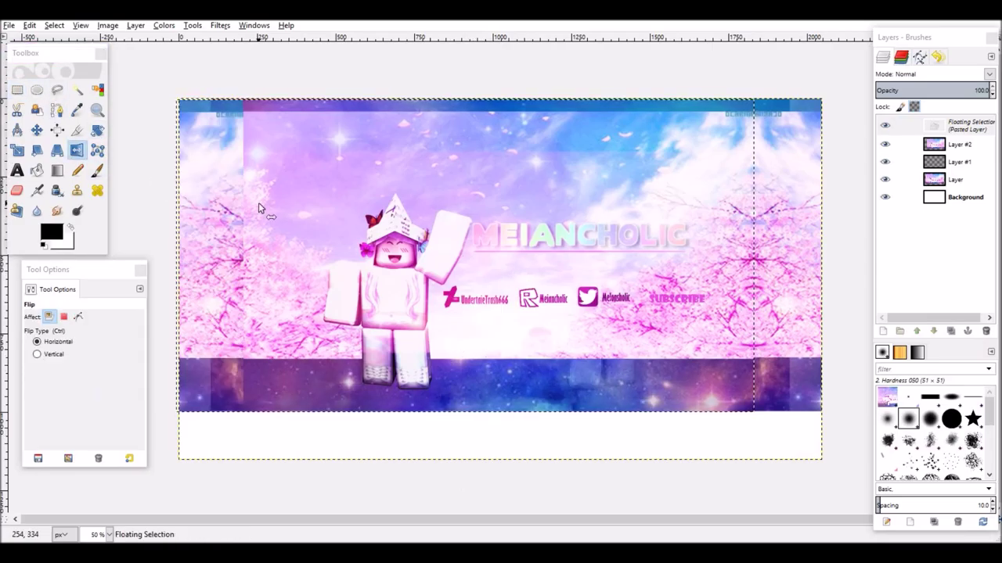
{"action": "left_click", "coordinate": [259, 204]}
{"action": "left_click", "coordinate": [17, 90]}
{"action": "left_click_drag", "start_coordinate": [413, 206], "coordinate": [426, 205]}
- Copy the left part of the banner on Layer #1, paste it over the canvas's left margin and flip it horizontally
{"action": "left_click", "coordinate": [190, 99]}
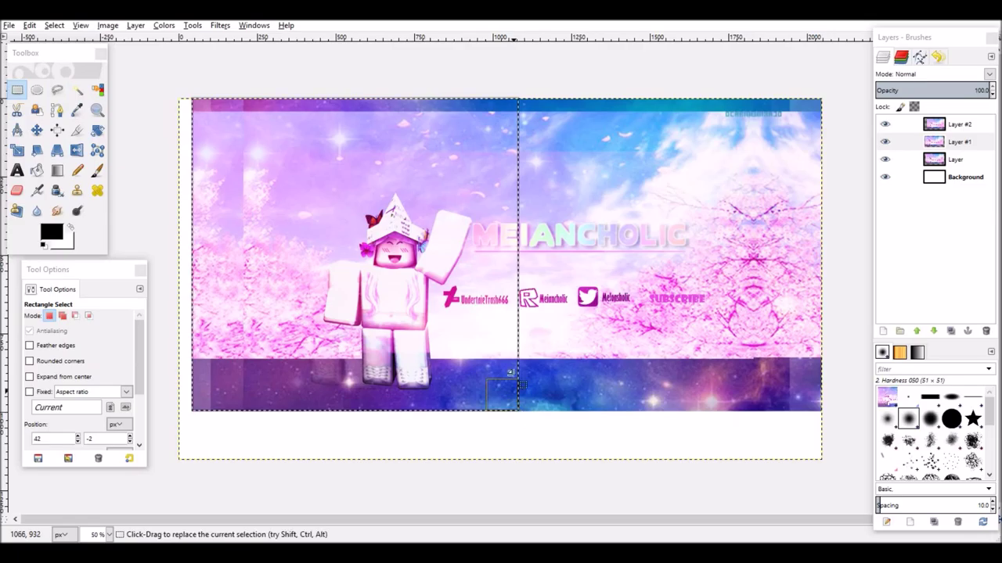
{"action": "key", "text": "ctrl+c"}
{"action": "key", "text": "ctrl+v"}
{"action": "left_click_drag", "start_coordinate": [507, 298], "coordinate": [245, 304]}
{"action": "left_click", "coordinate": [77, 150]}
{"action": "left_click", "coordinate": [223, 200]}
- Anchor the flipped piece and export the image again
{"action": "left_click", "coordinate": [18, 90]}
{"action": "left_click", "coordinate": [479, 502]}
{"action": "left_click", "coordinate": [9, 26]}
{"action": "left_click", "coordinate": [53, 182]}
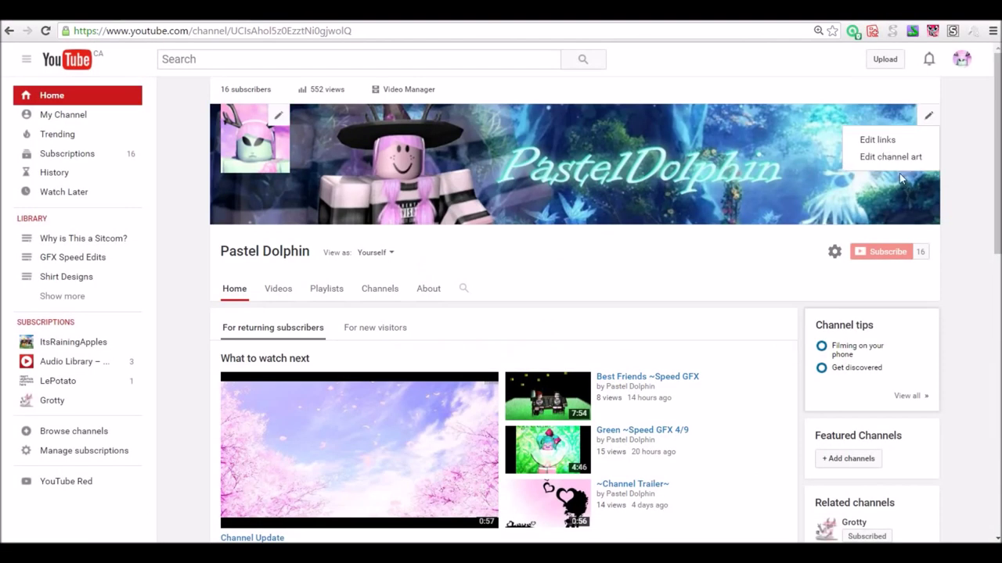
- Upload the image oh from the Downloads folder as the YouTube channel art and apply it
{"action": "left_click", "coordinate": [892, 156]}
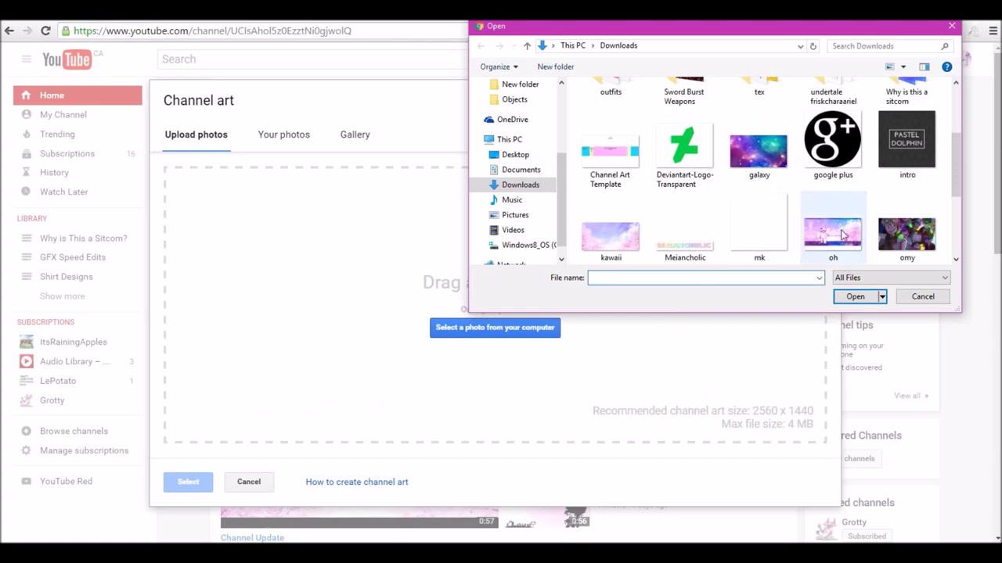
{"action": "left_click", "coordinate": [850, 293]}
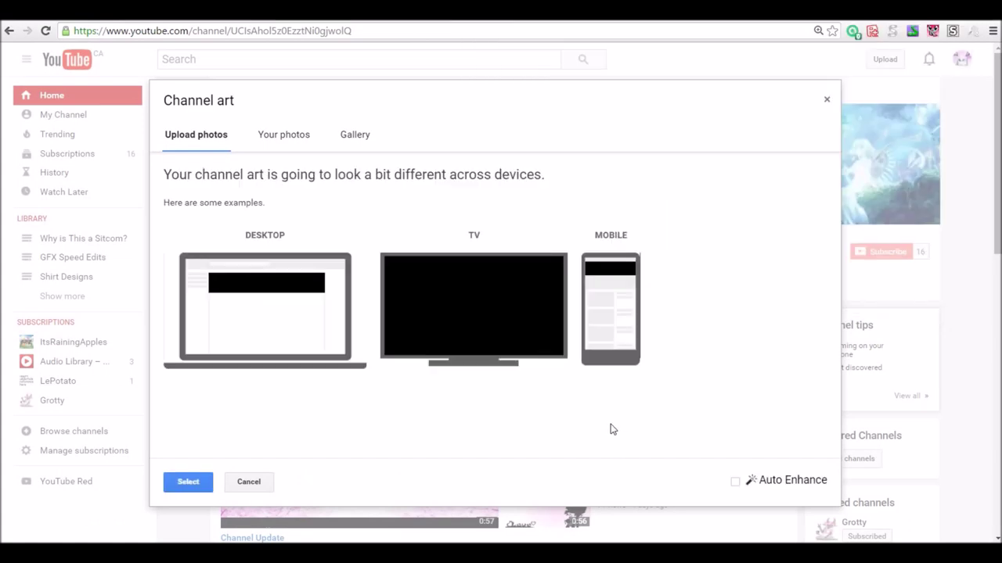
{"action": "left_click", "coordinate": [184, 482]}
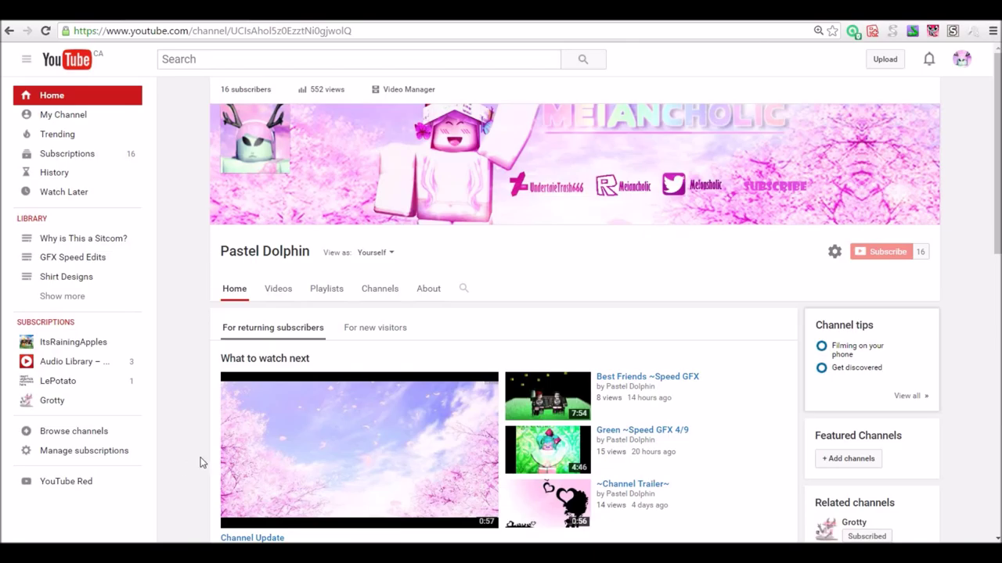